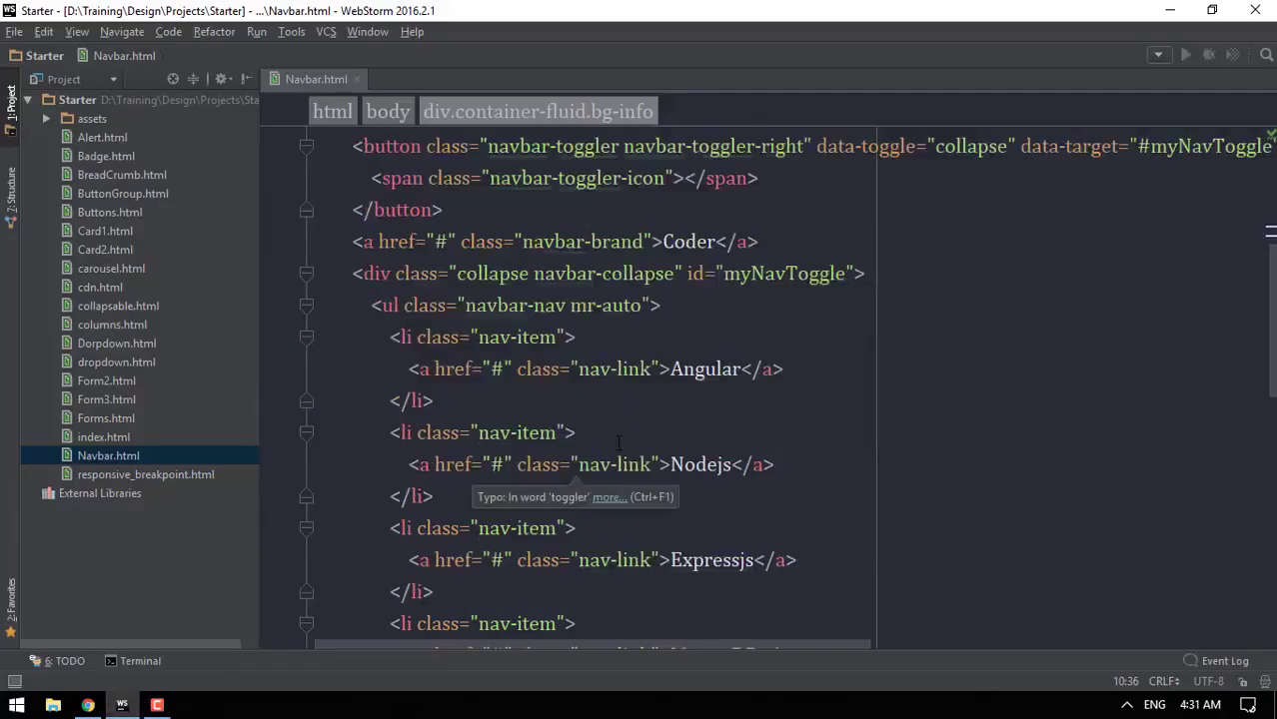
scroll(608, 441, down, 3)
scroll(609, 440, up, 5)
scroll(608, 441, up, 5)
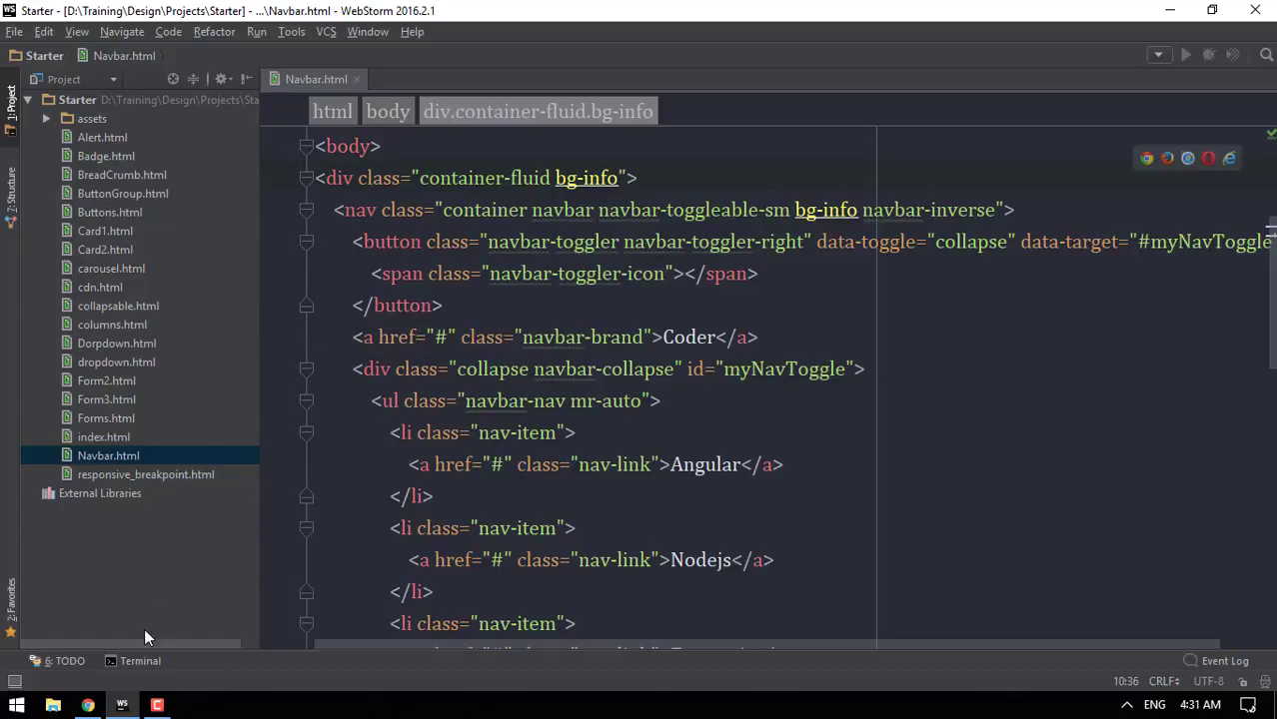
Close the Navbar.html tab and start copying Navbar.html to a new file.
click(357, 79)
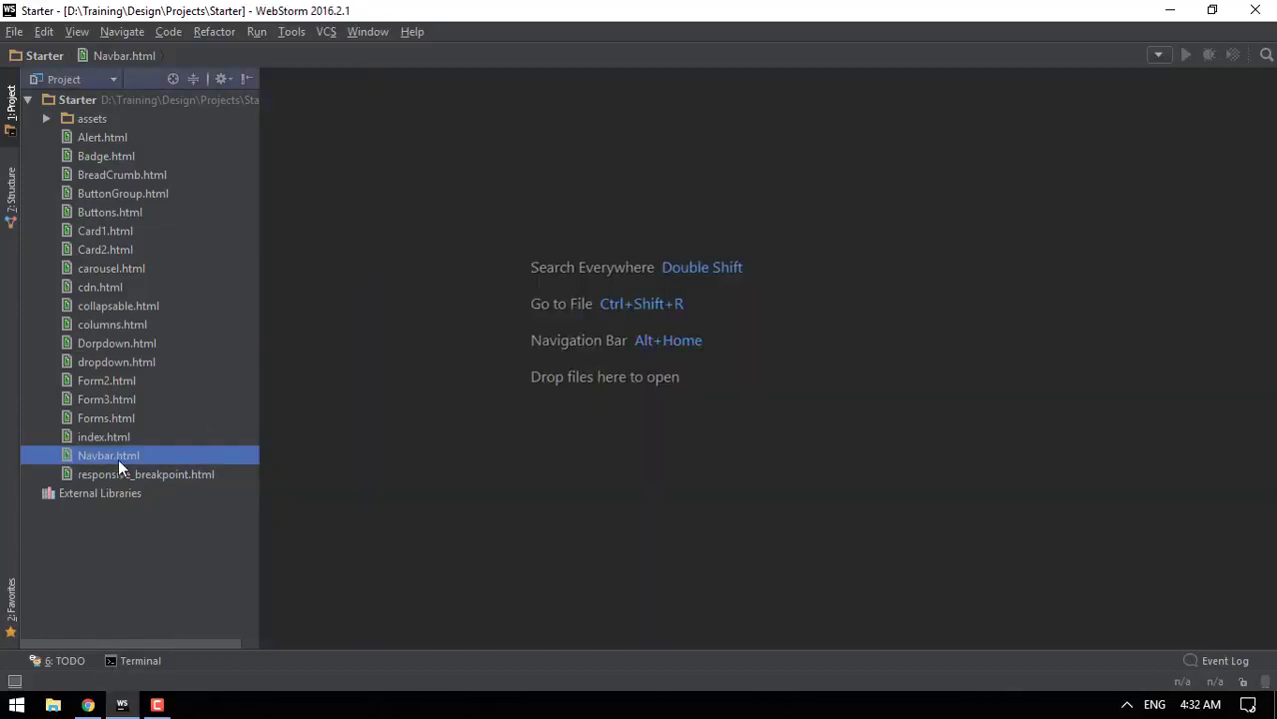
key(F5)
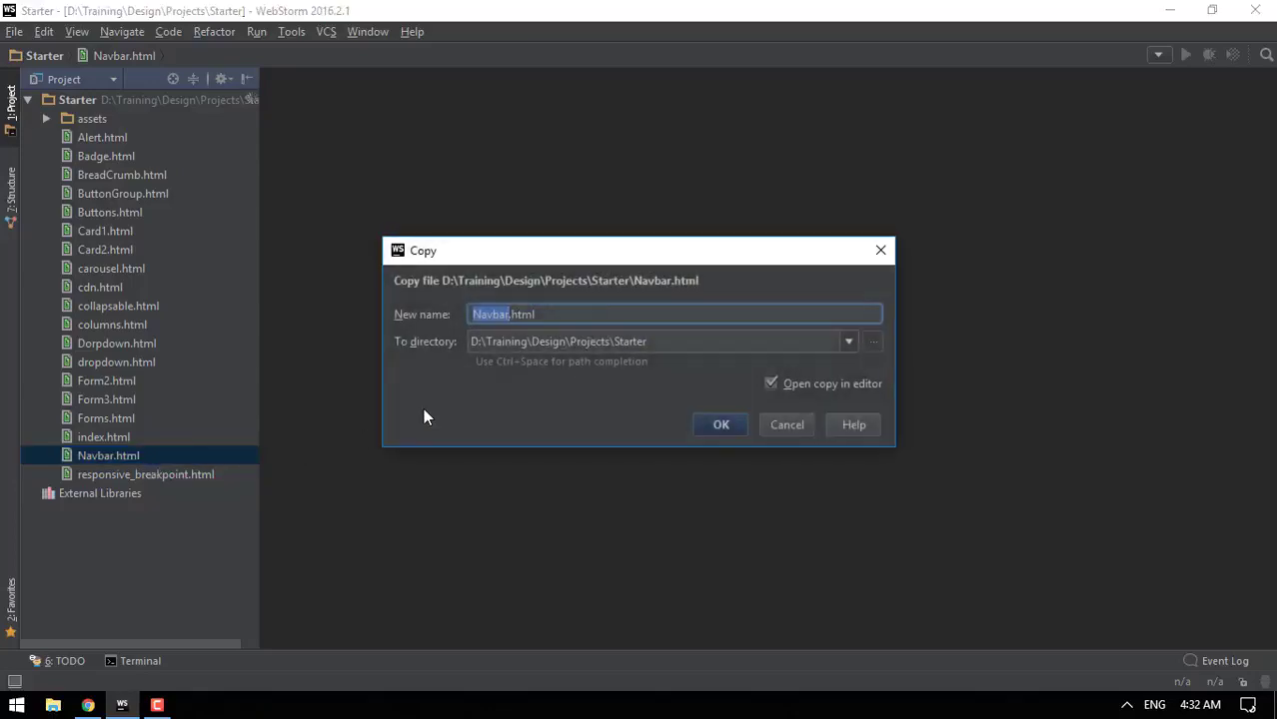
text(Jumbotor)
text(n)
Confirm the Jumbotorn.html copy, then add a div.jumbotorn below the folded container-fluid block.
key(Return)
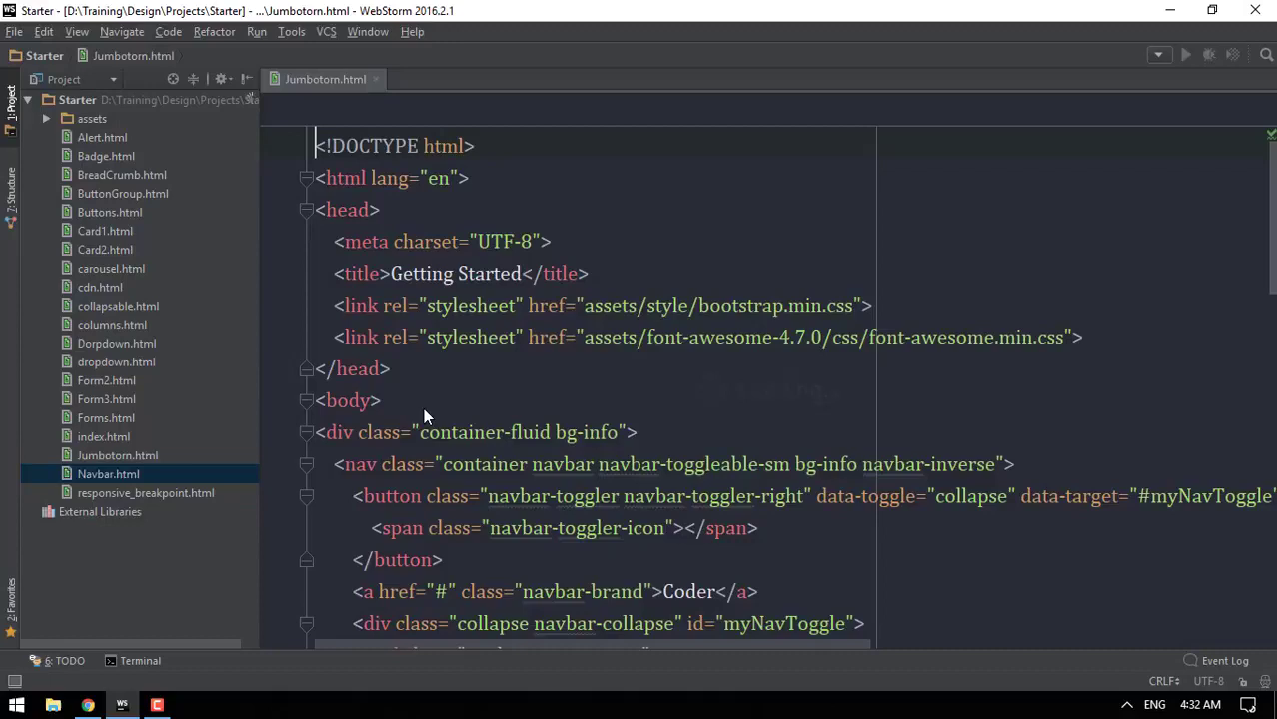
scroll(423, 407, up, 5)
scroll(422, 408, down, 2)
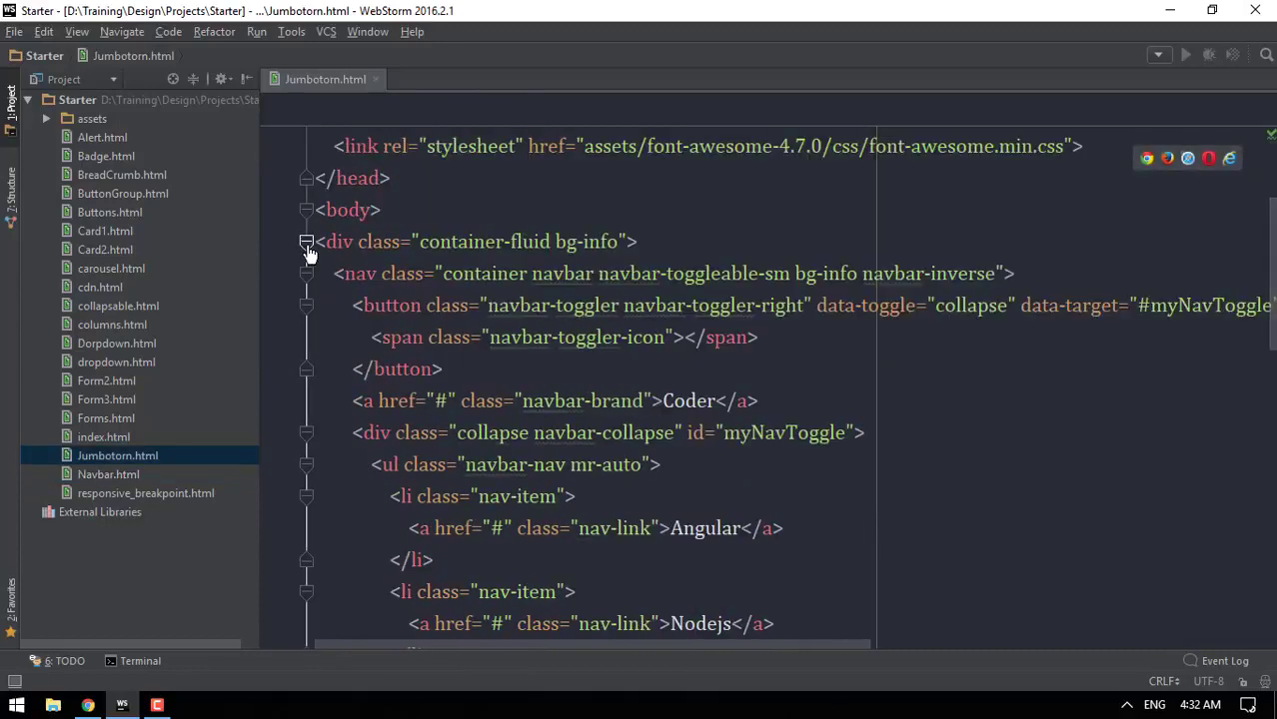
click(306, 242)
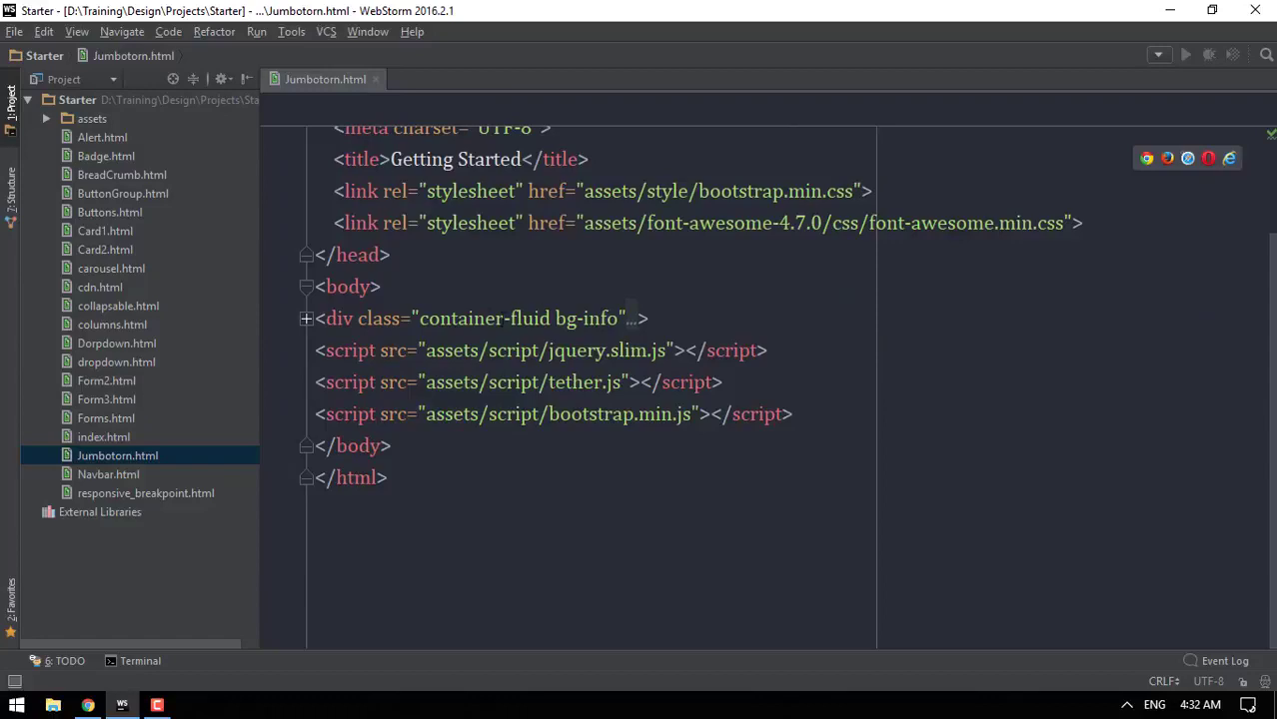
click(683, 321)
key(Return)
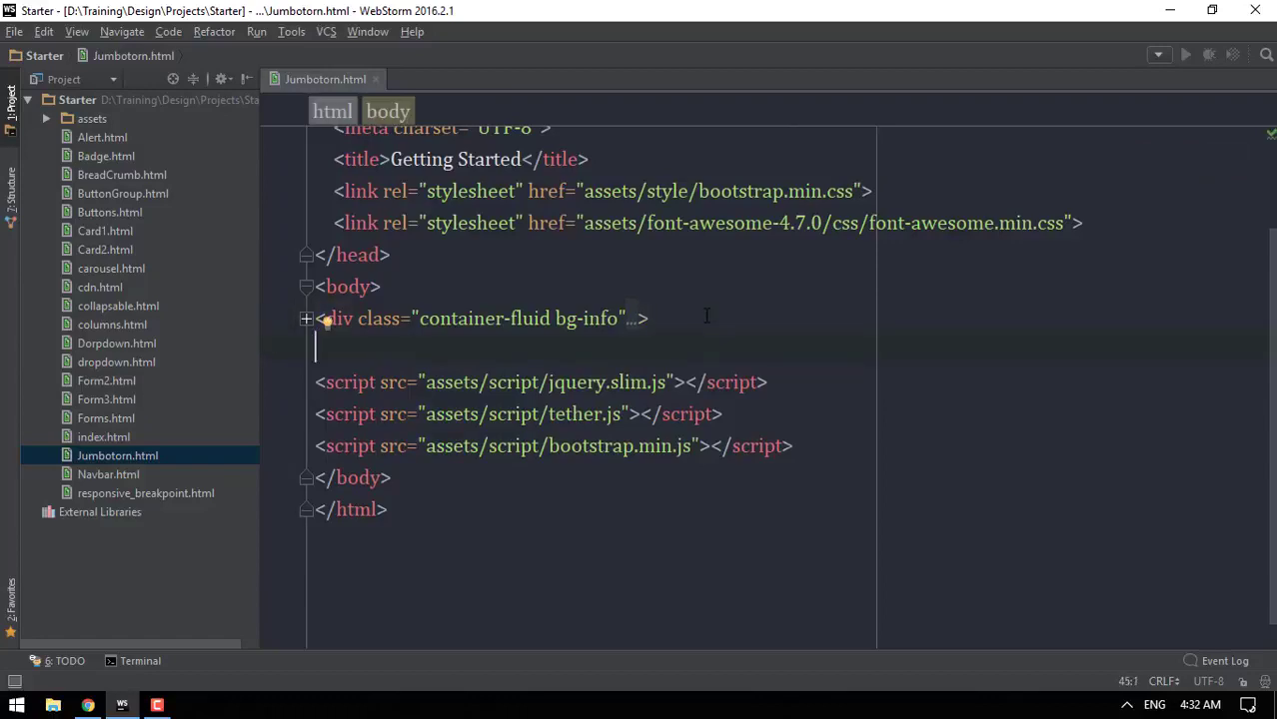
text(.jumbo)
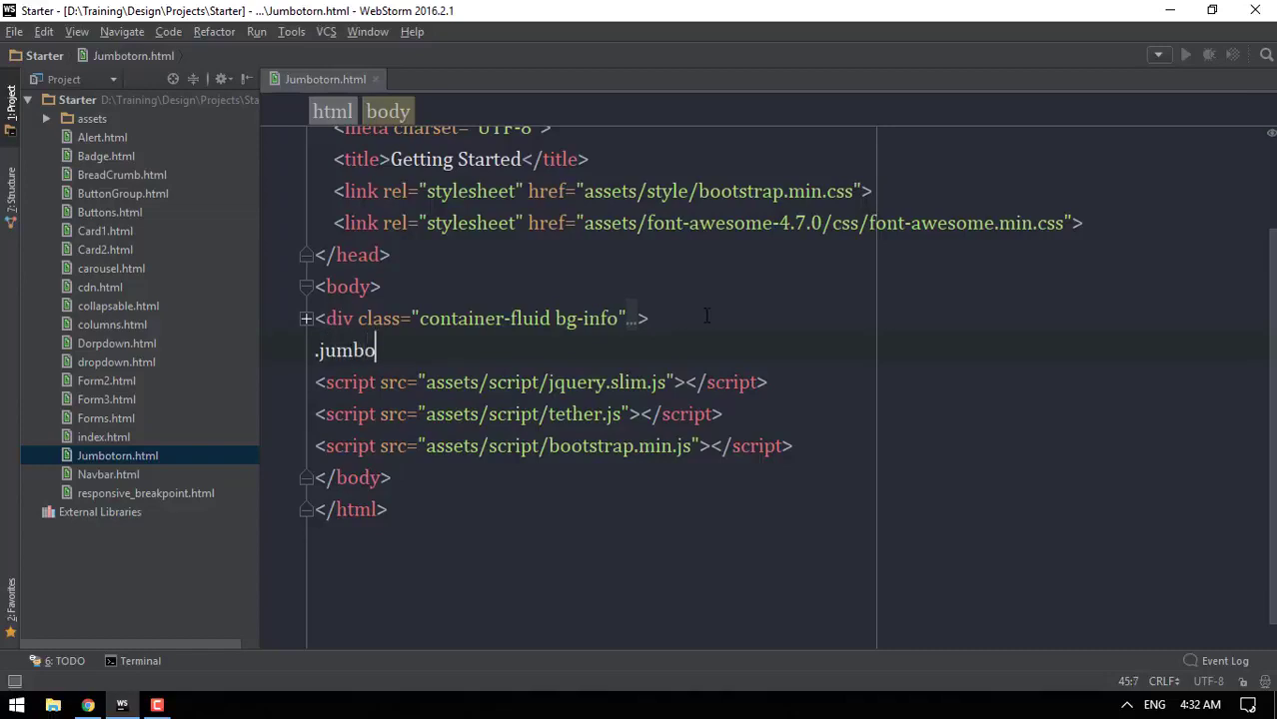
text(torn)
key(Tab)
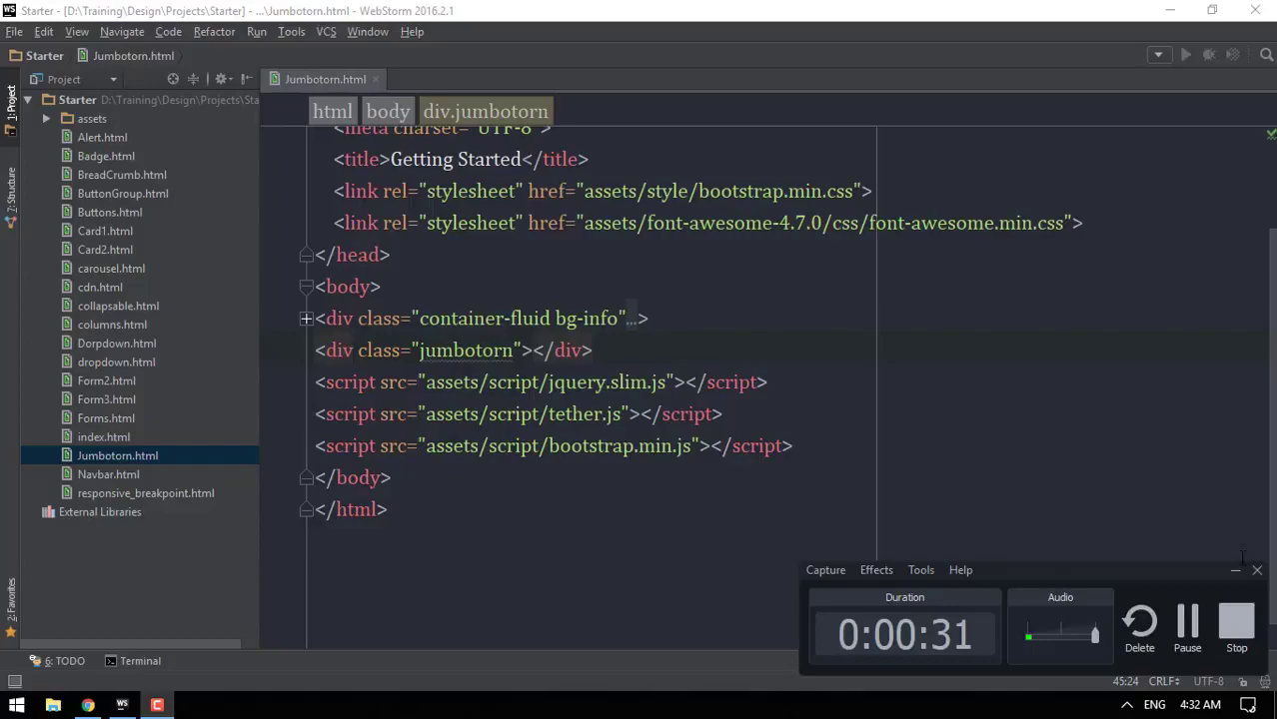
Switch to Chrome to view the page.
click(1236, 570)
key(alt+Tab)
key(alt+Tab)
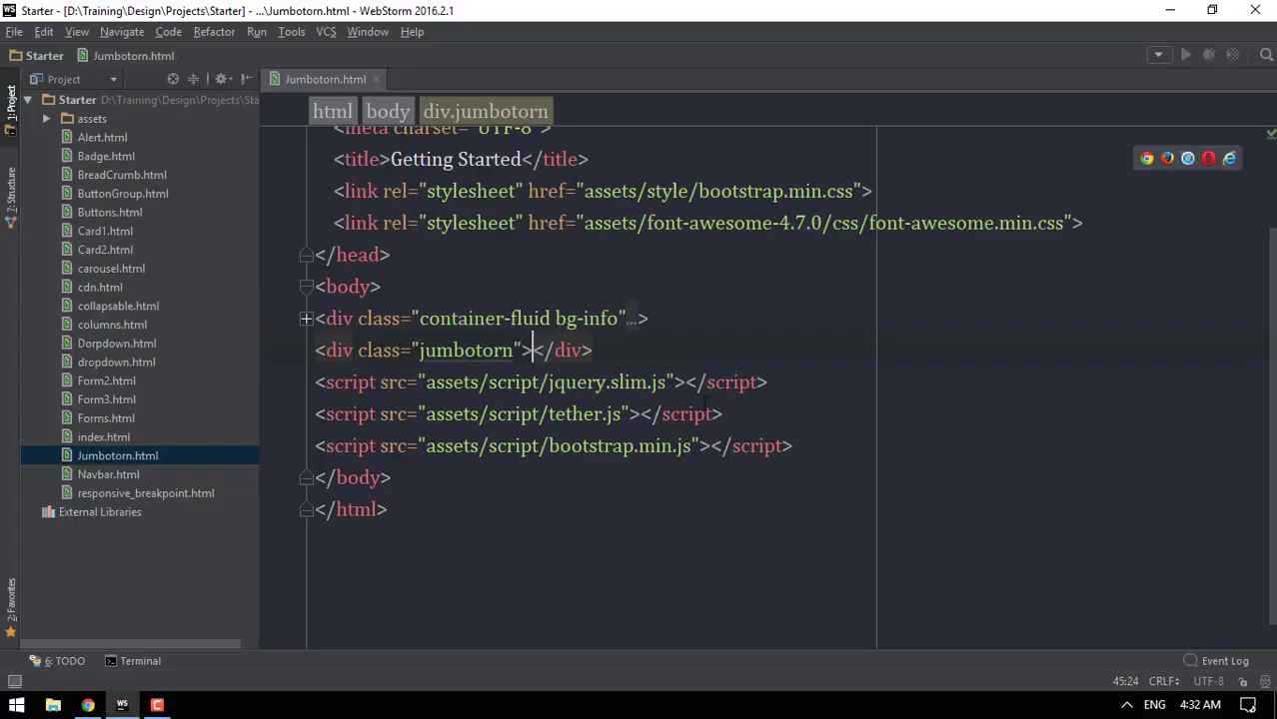
key(alt+Tab)
Reload Chrome and correct the div's class spelling to 'jumbotron'.
click(71, 45)
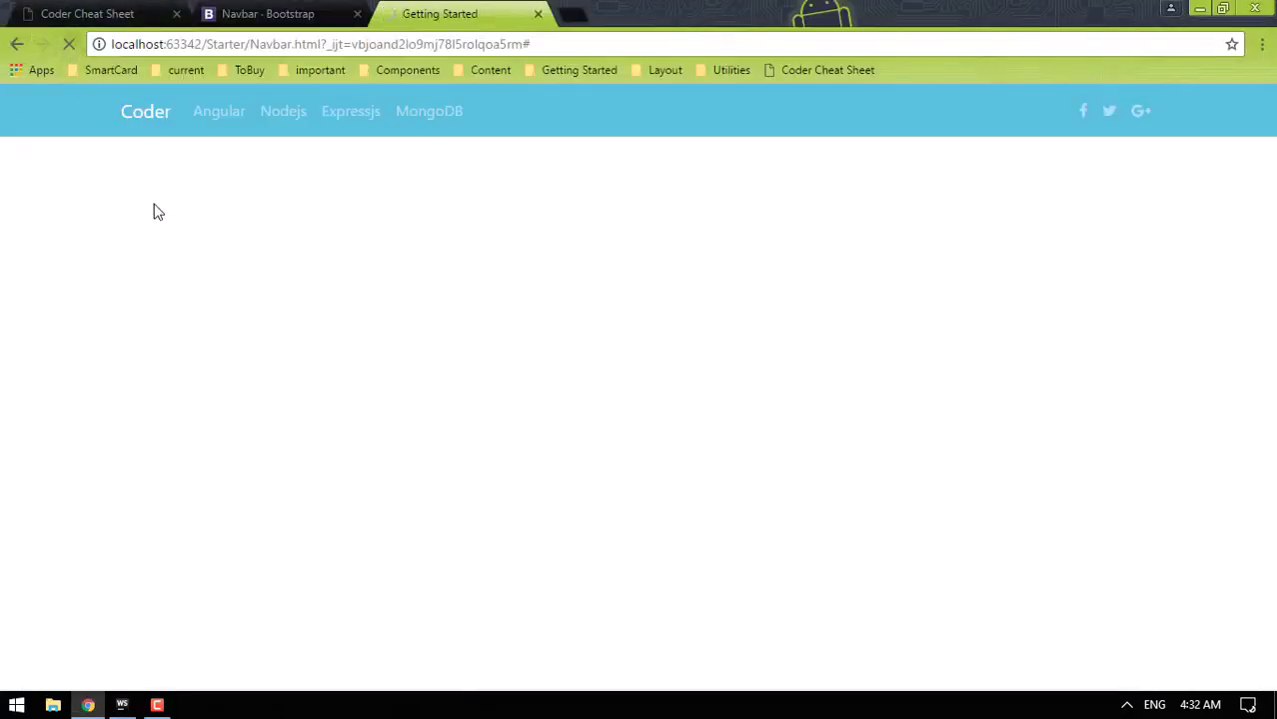
key(alt+Tab)
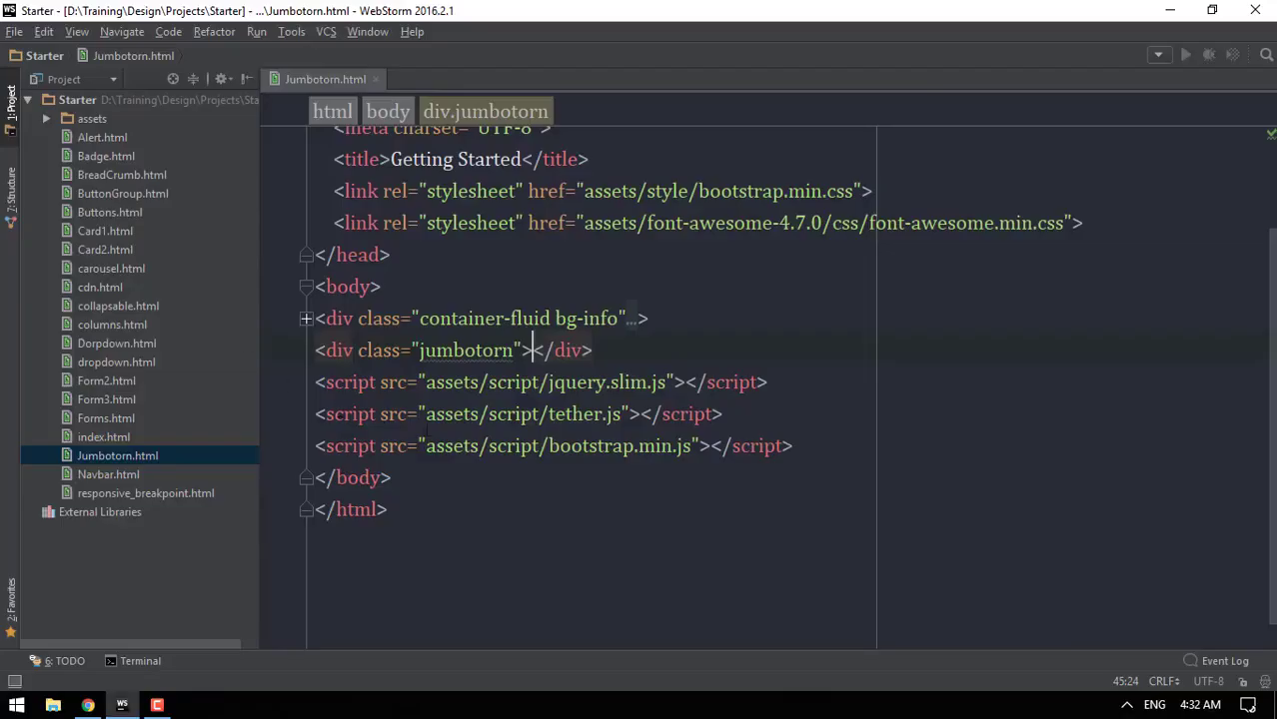
click(492, 350)
click(500, 349)
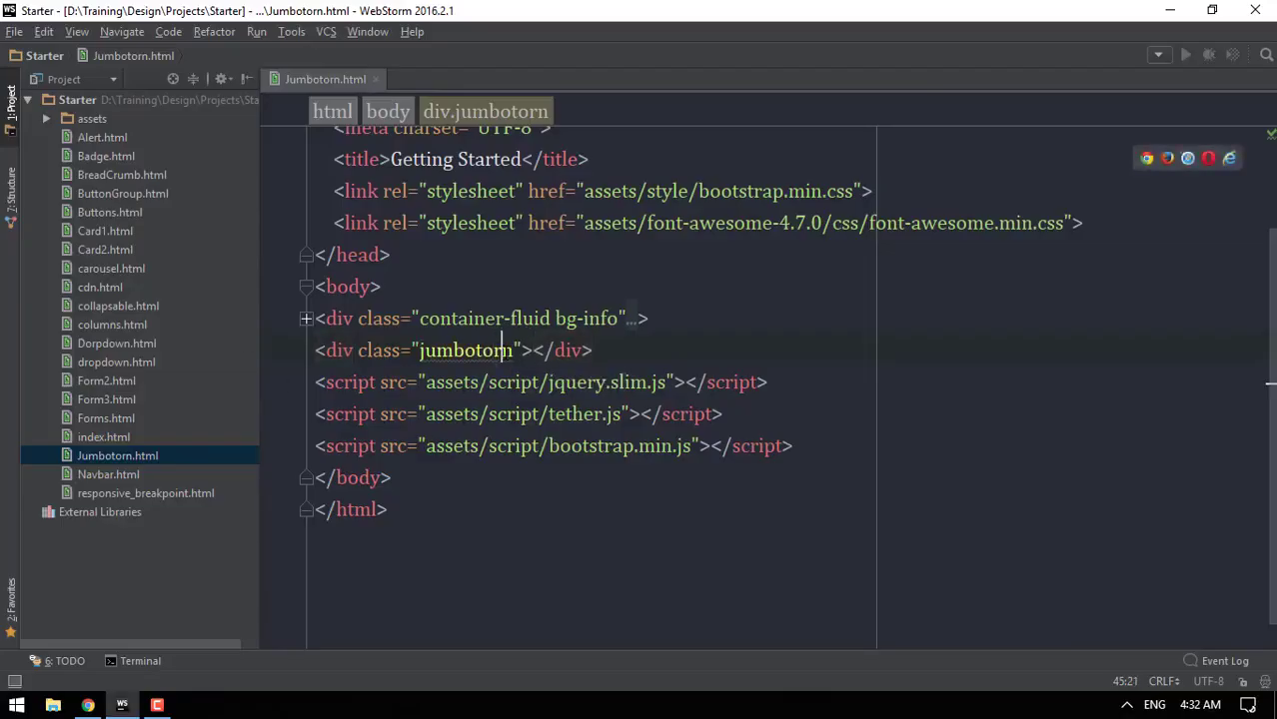
key(BackSpace)
key(BackSpace)
text(ro)
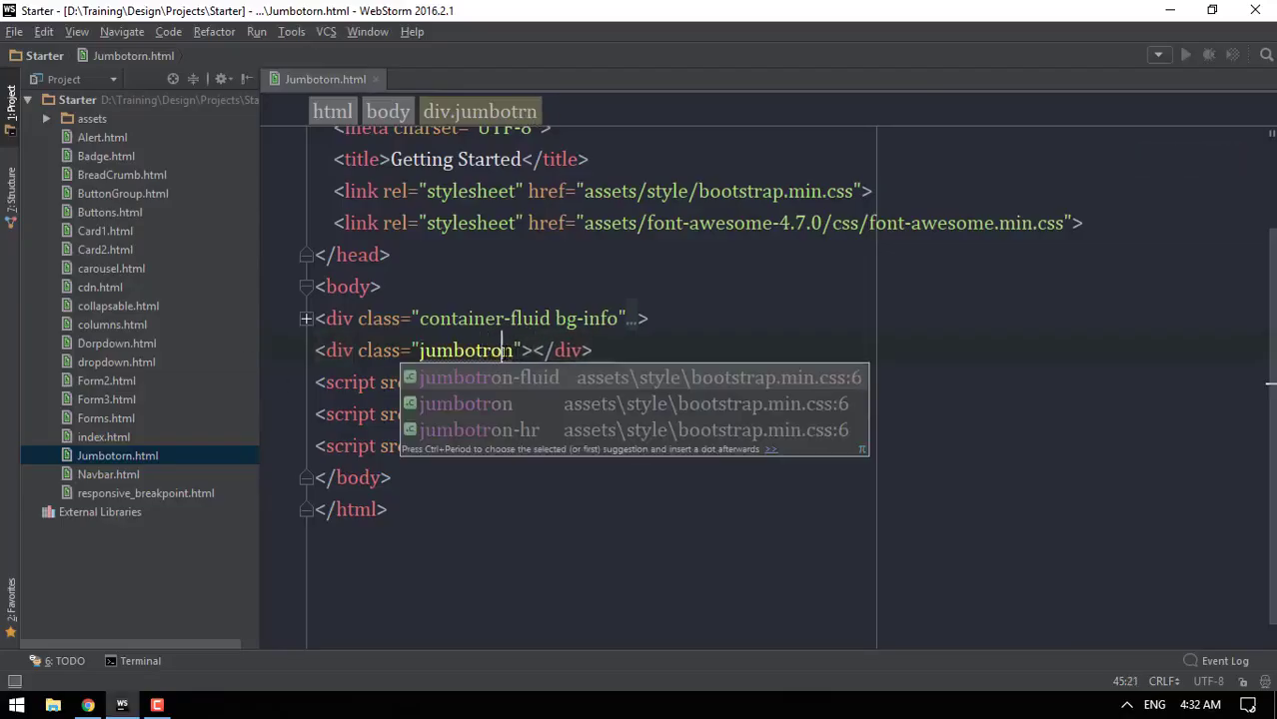
key(Escape)
Preview Jumbotorn.html in Chrome, closing the duplicate Getting Started tab, then return to WebStorm.
key(alt+Tab)
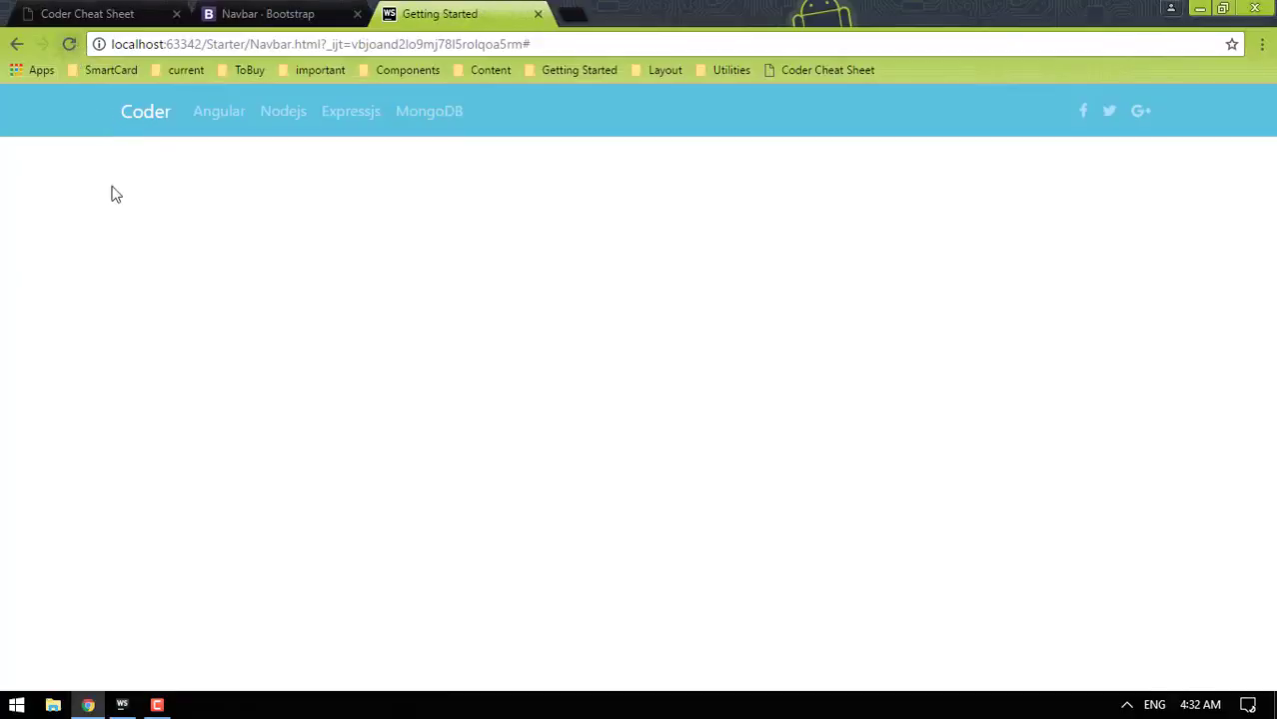
key(alt+Tab)
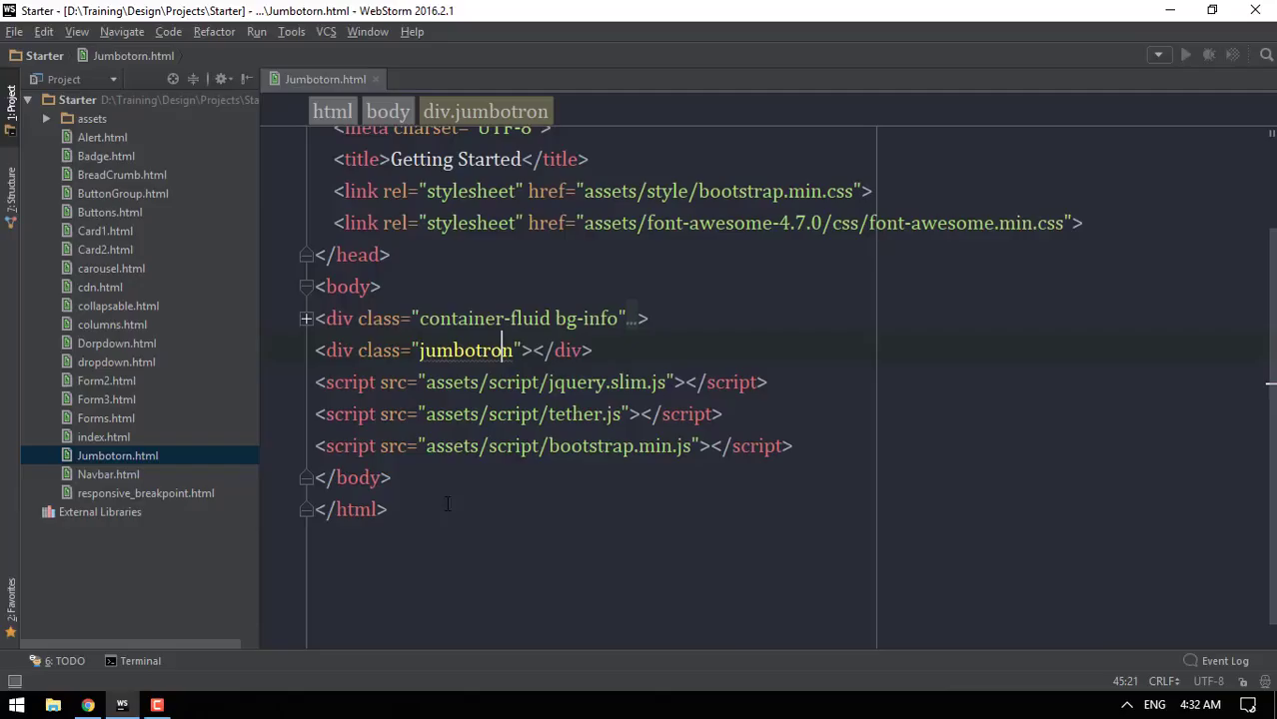
mouse_move(495, 372)
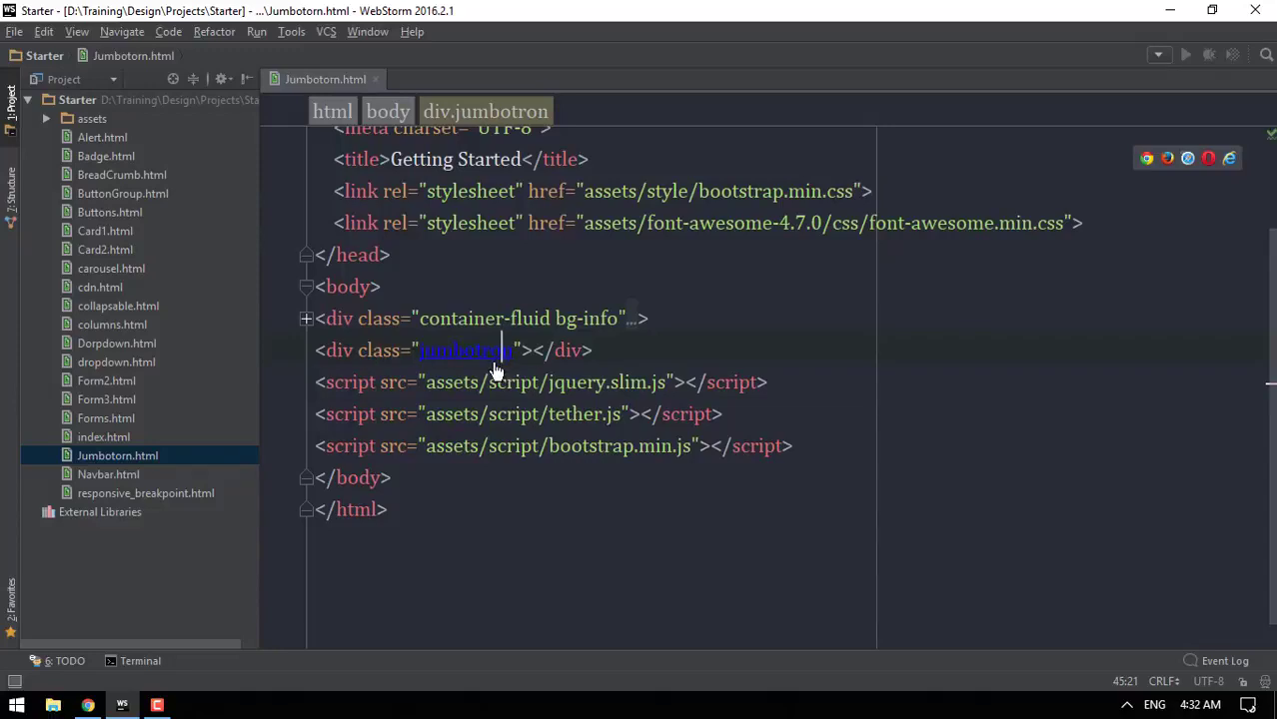
click(648, 318)
key(alt+F2)
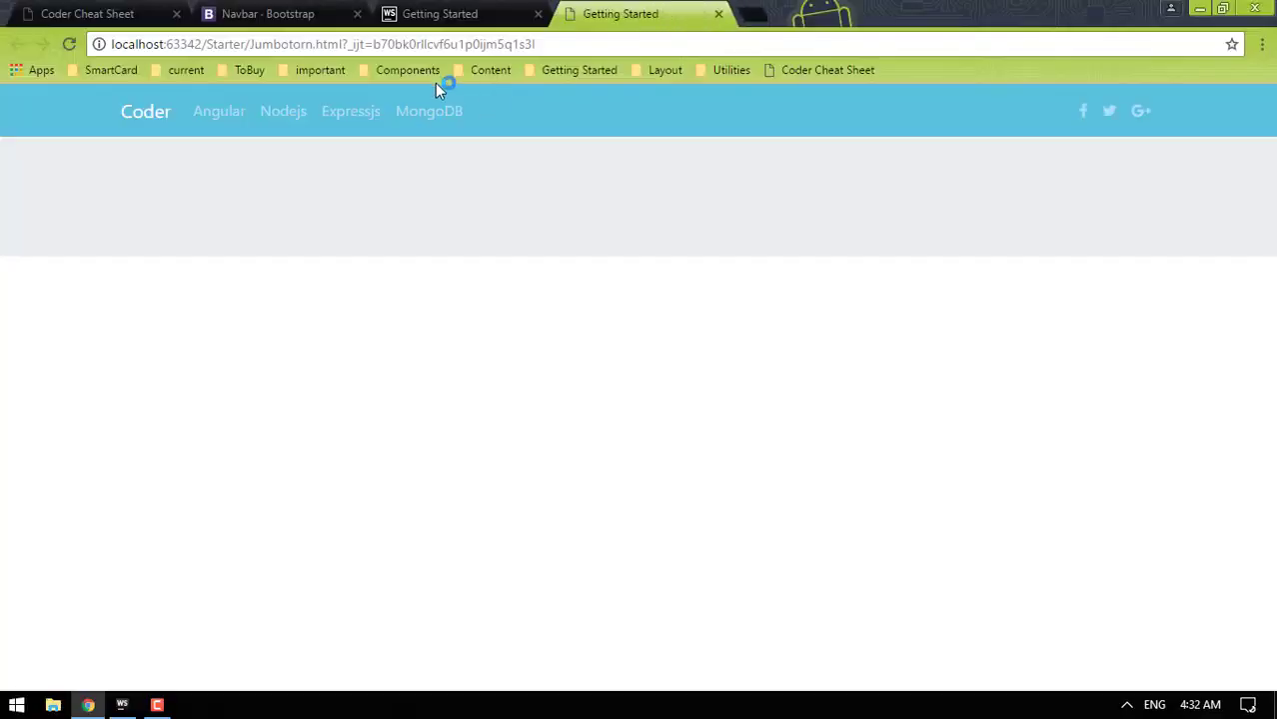
click(537, 13)
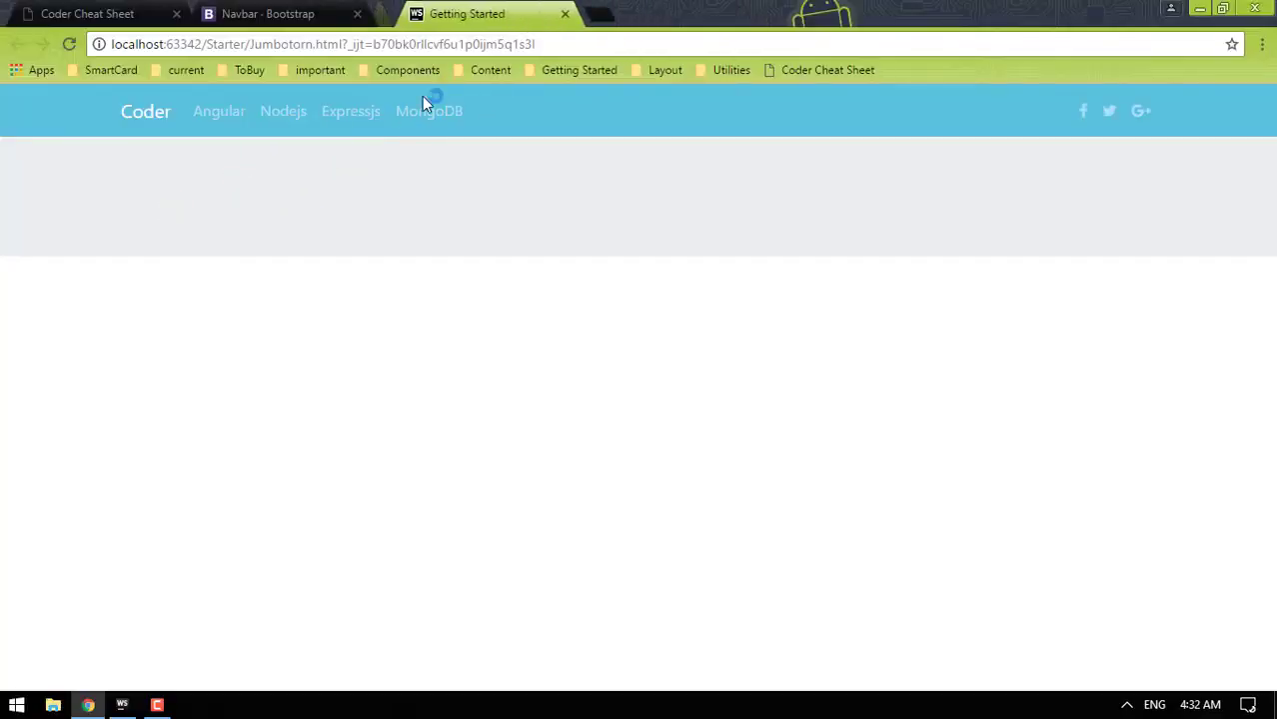
click(282, 208)
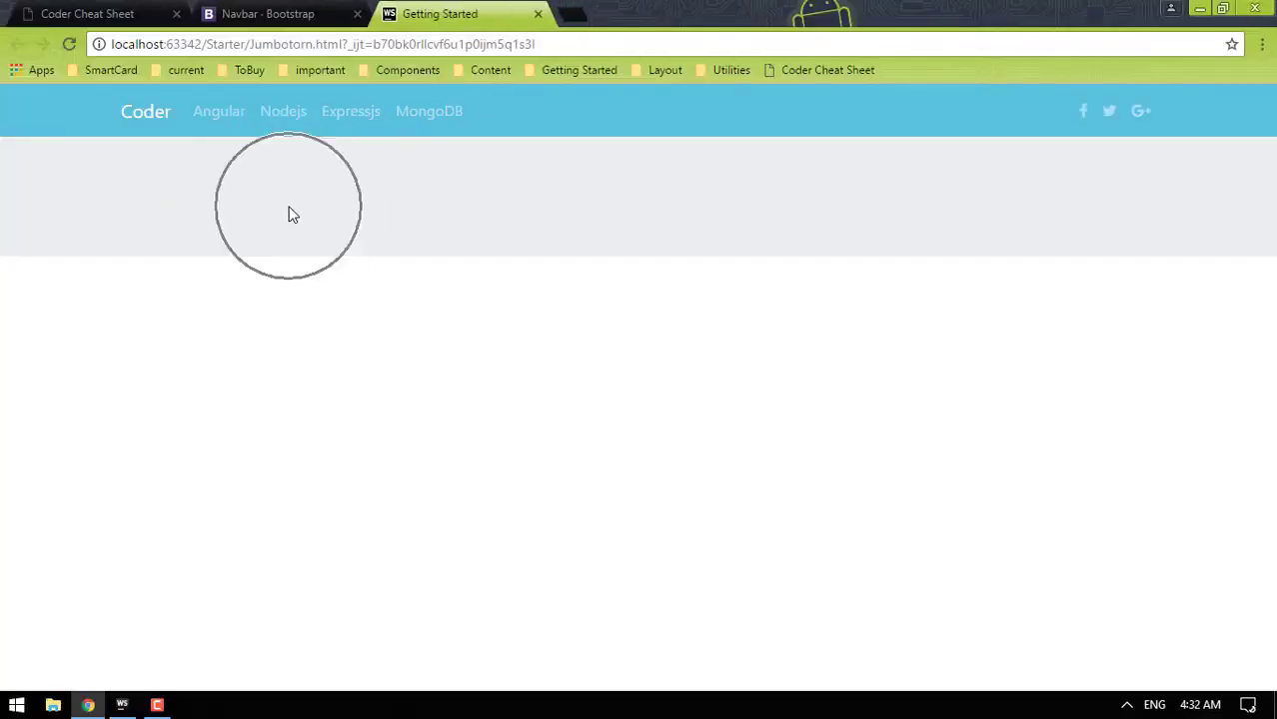
key(alt+Tab)
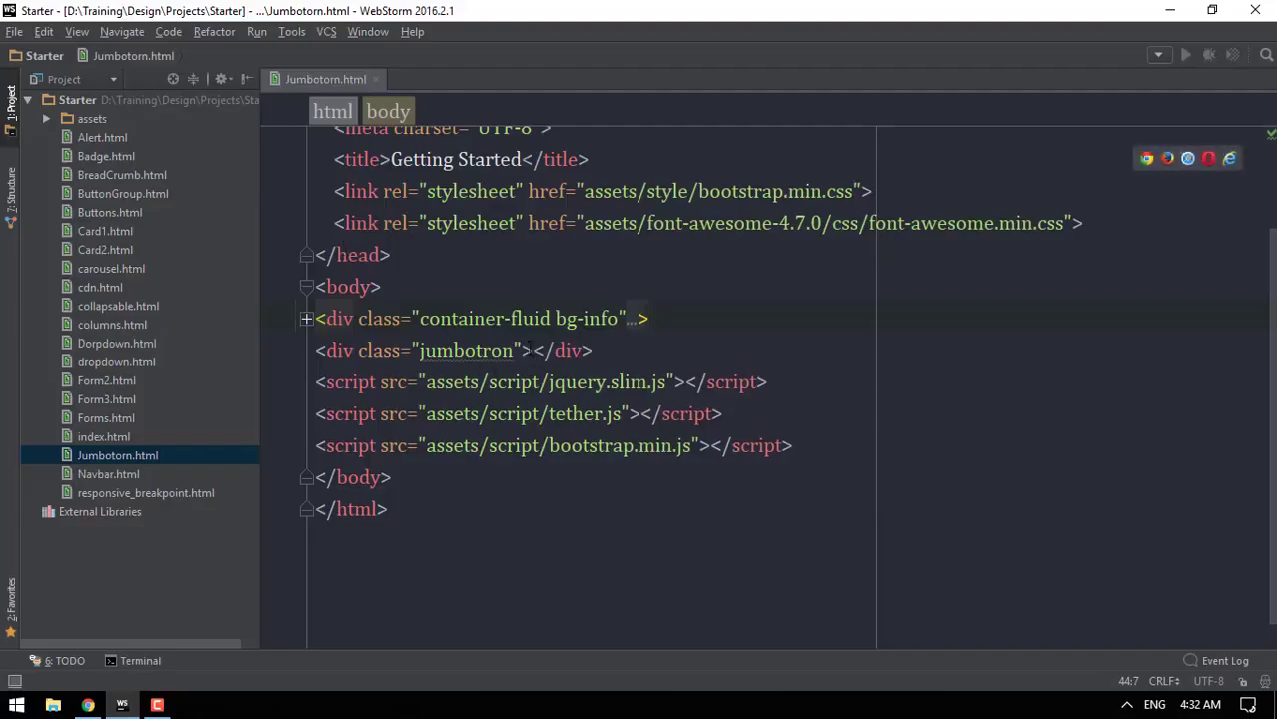
Add bg-warning to the jumbotron div and reload Chrome to show an orange band.
click(522, 350)
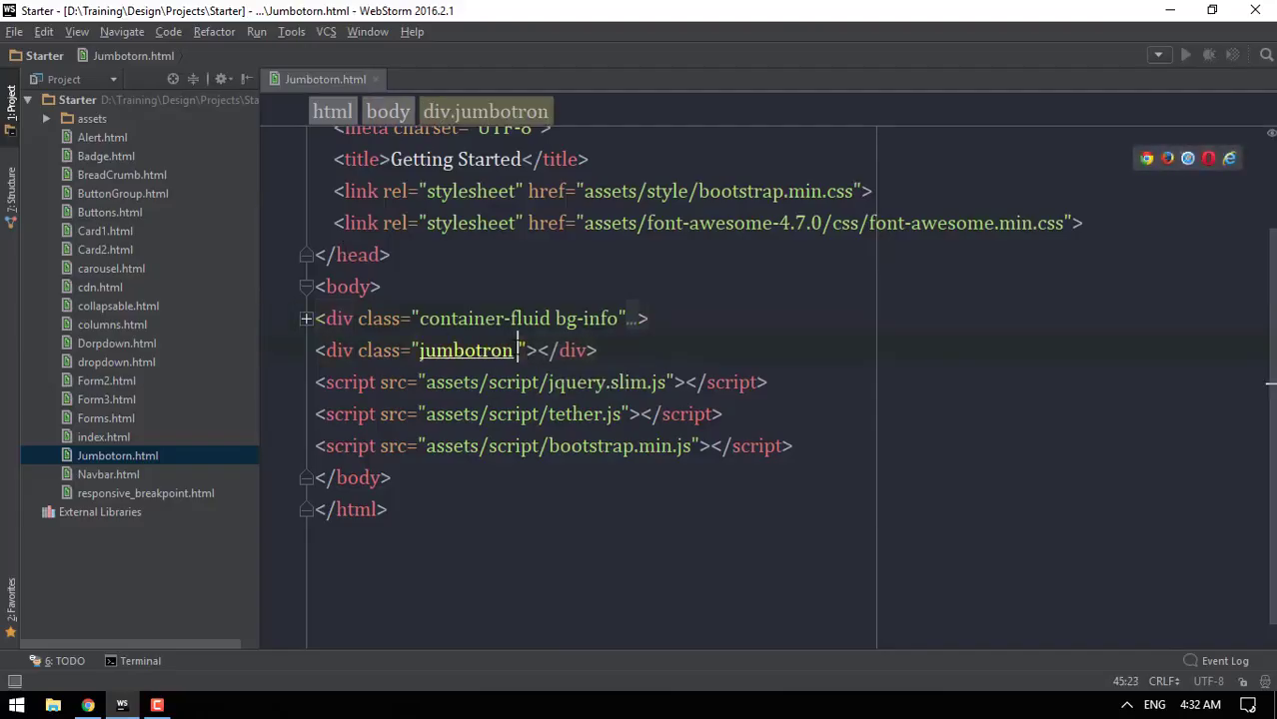
text(bg-wa)
key(Return)
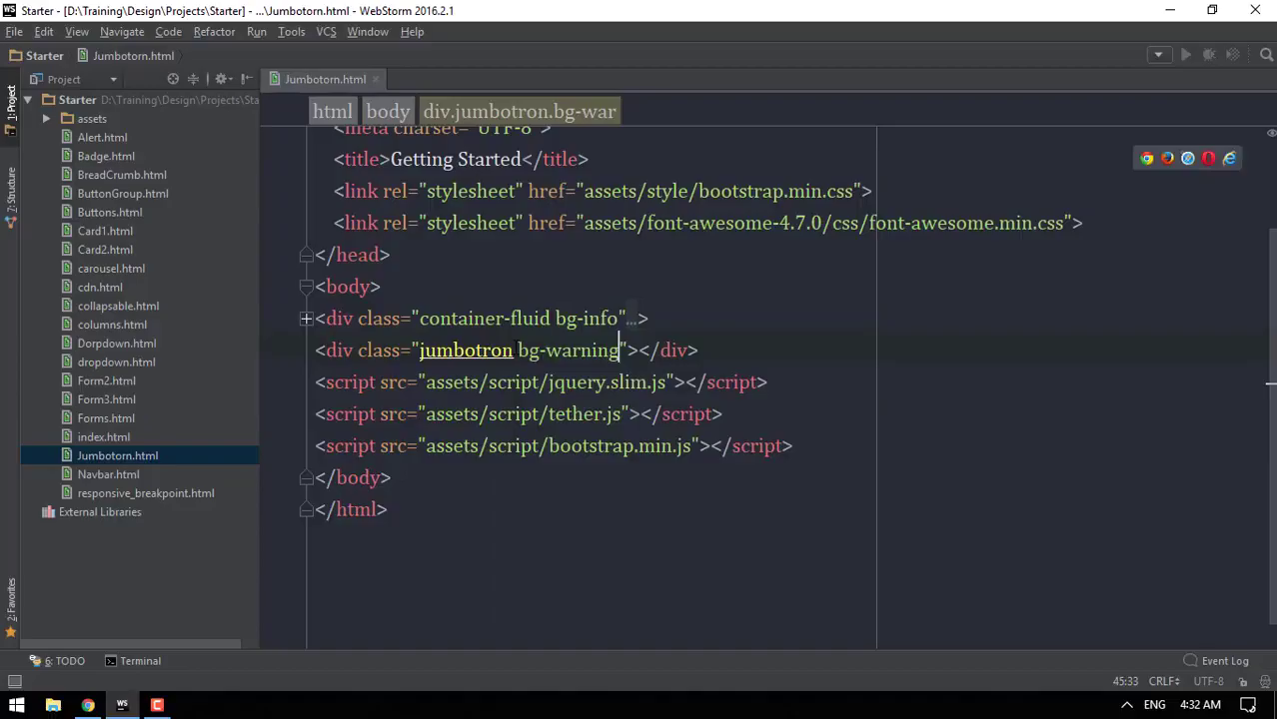
key(alt+Tab)
click(69, 44)
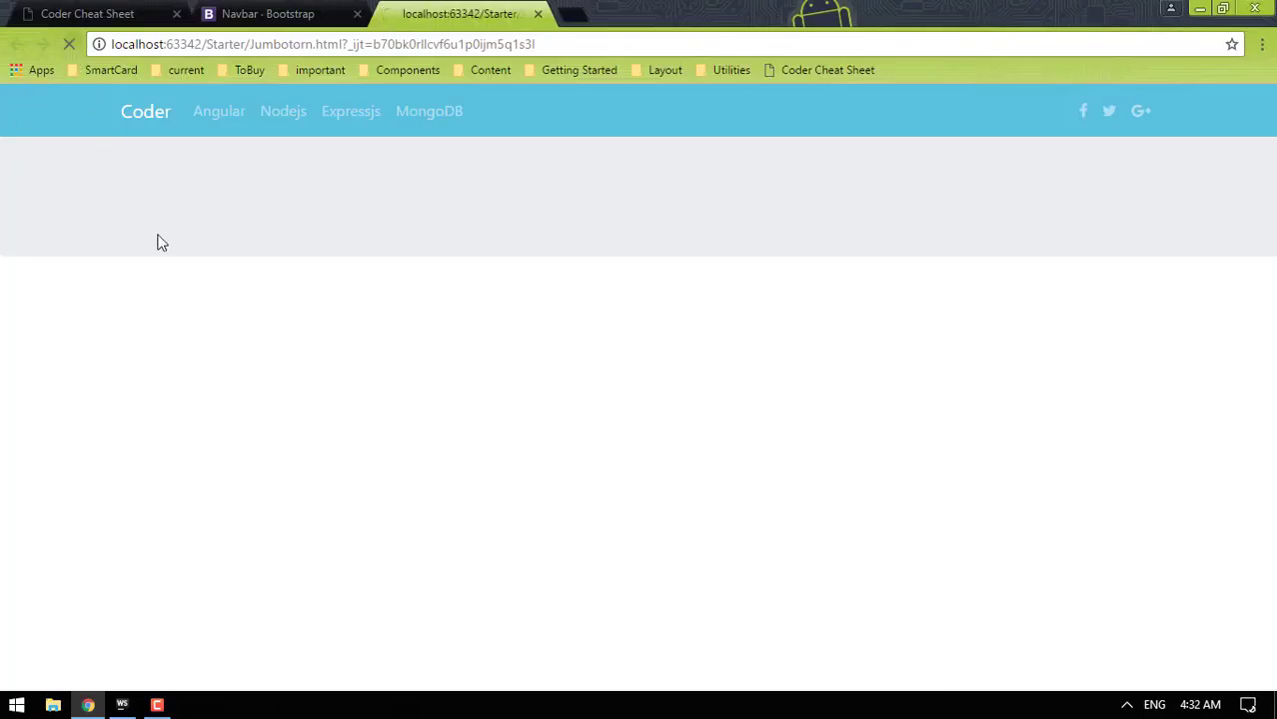
scroll(516, 456, up, 3)
scroll(163, 370, up, 3)
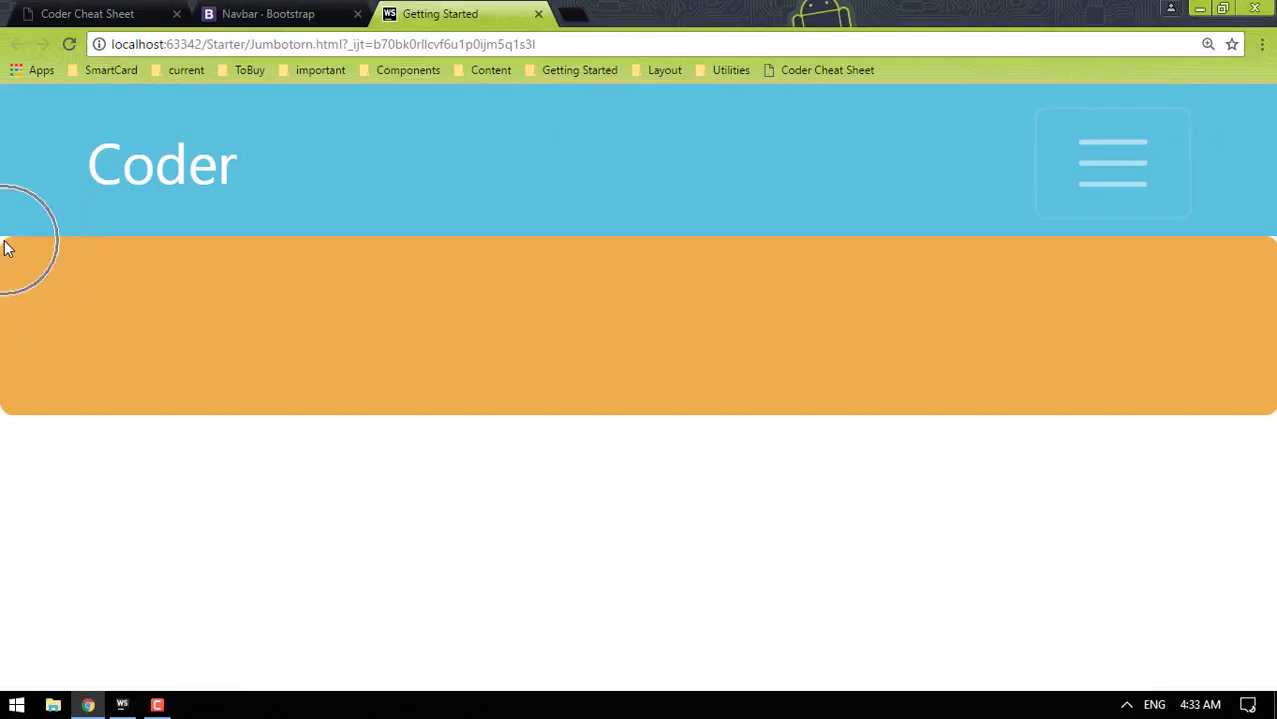
Add jumbotron-fluid to the div, reload Chrome and reset its page zoom.
key(alt+Tab)
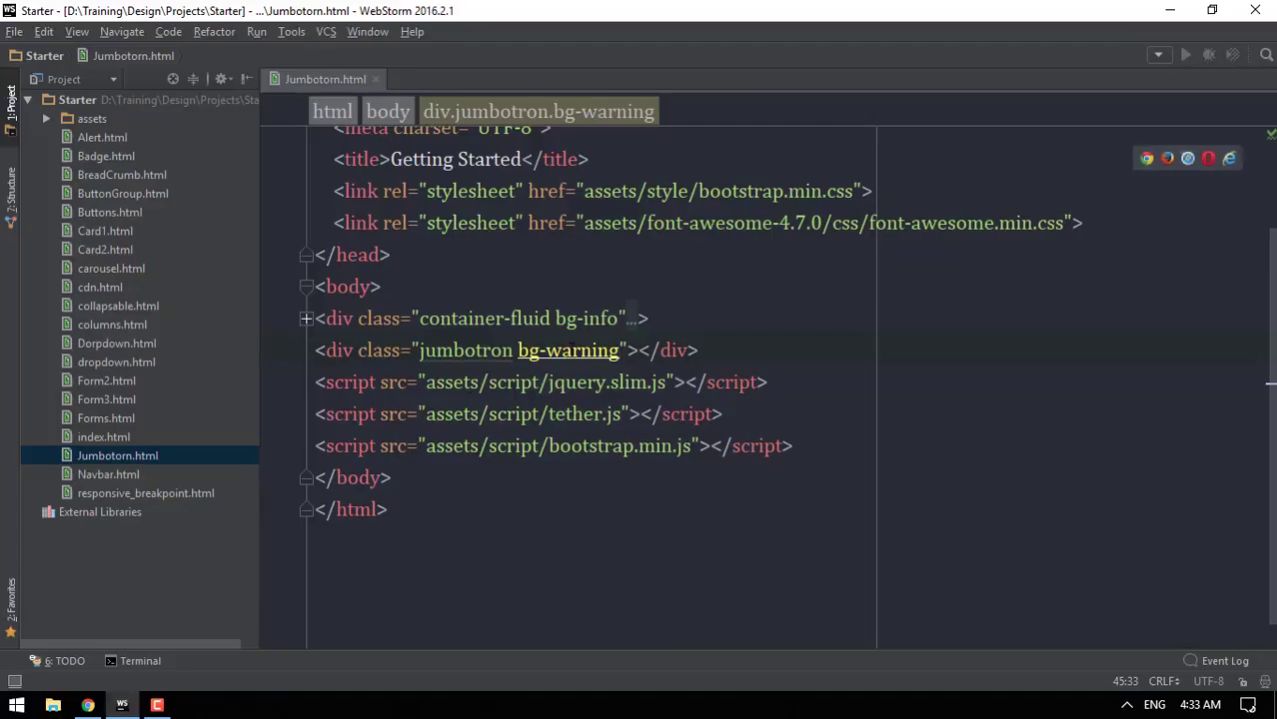
text(jumbo)
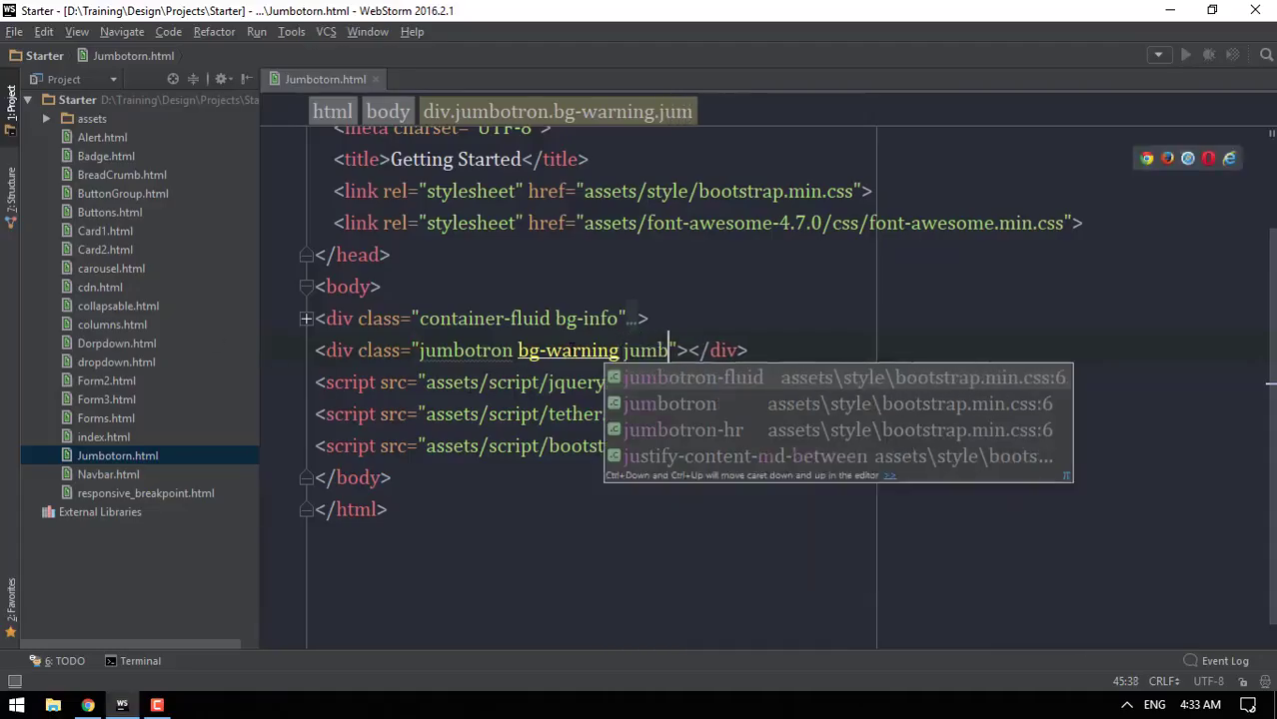
key(Return)
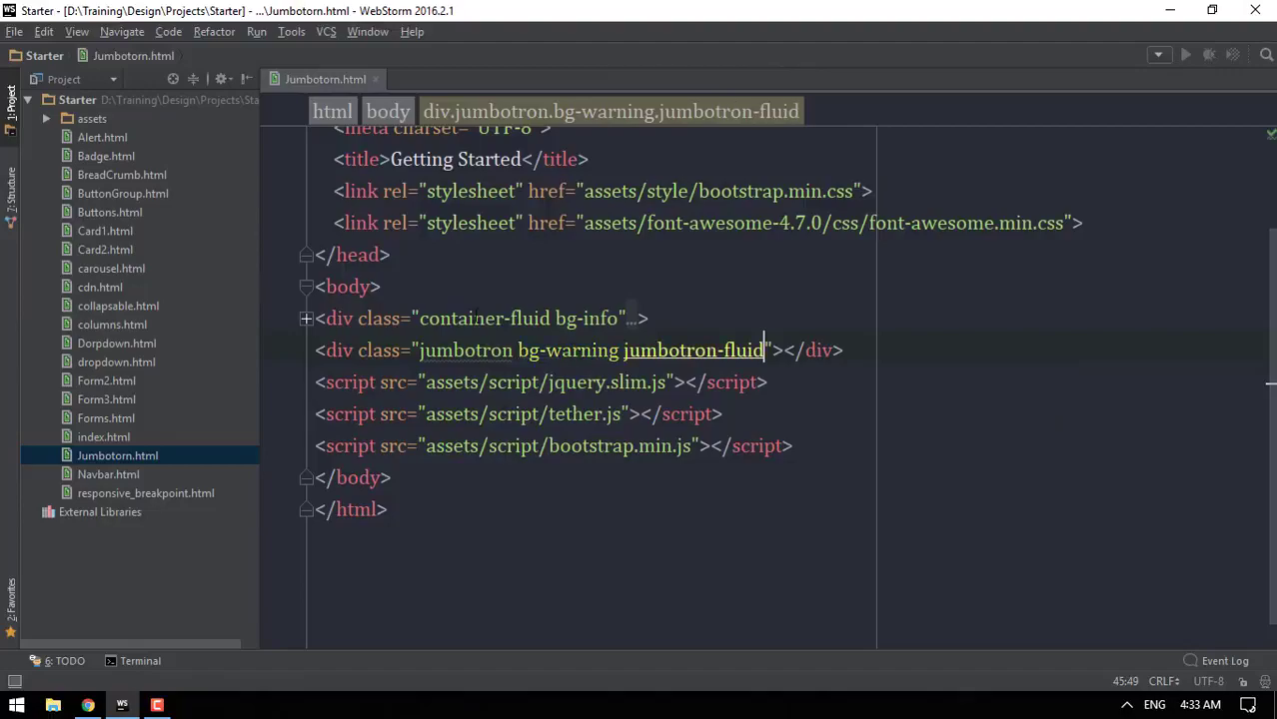
key(alt+Tab)
click(68, 44)
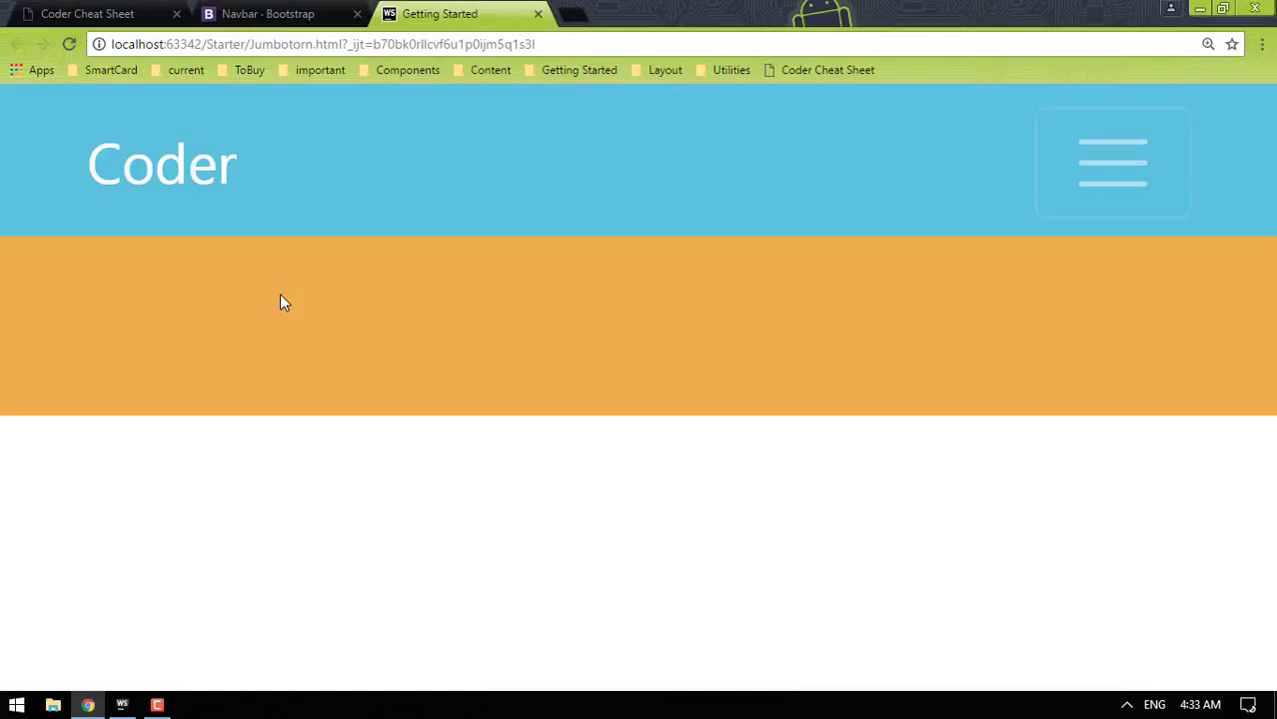
key(ctrl+0)
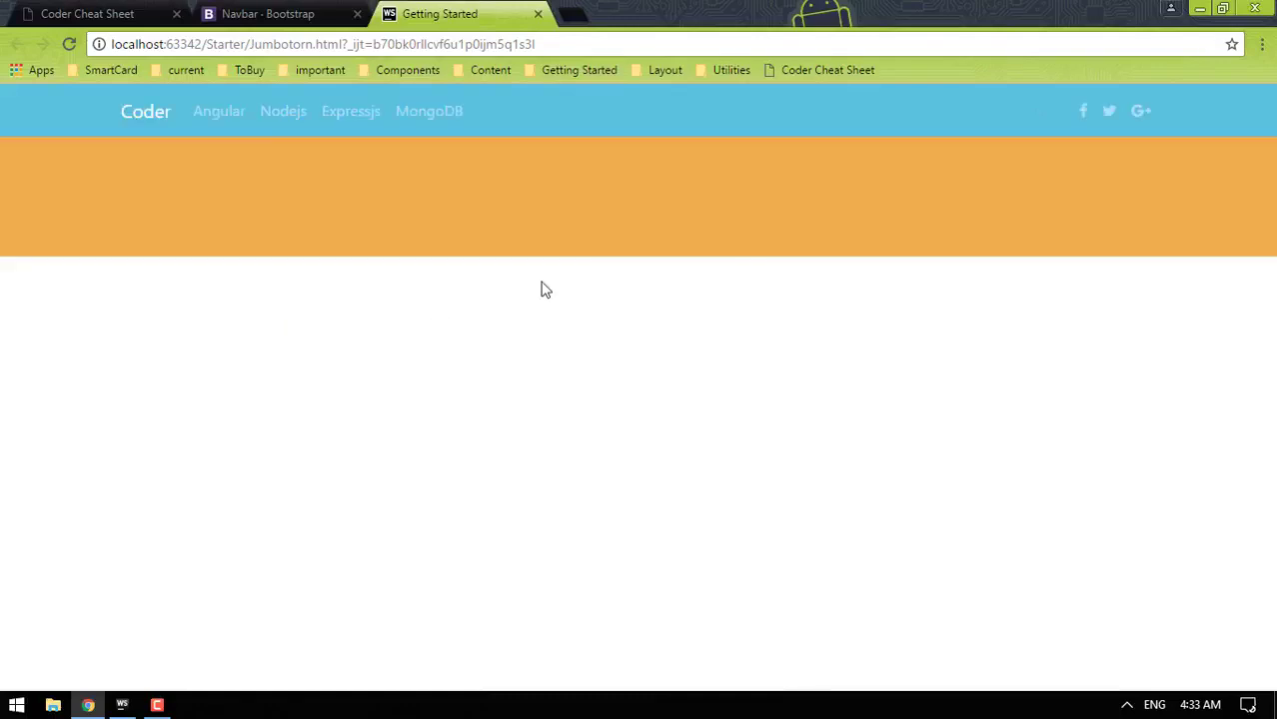
key(alt+Tab)
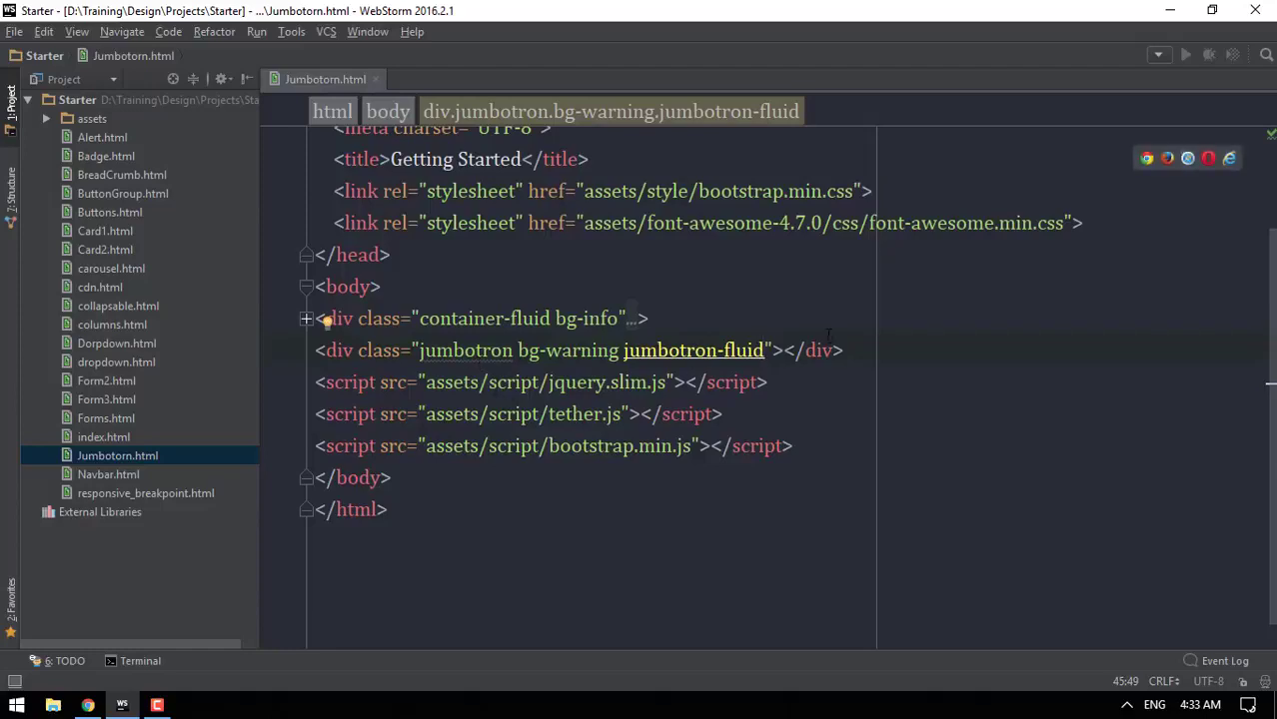
Split the jumbotron div's opening and closing tags onto separate lines.
key(Return)
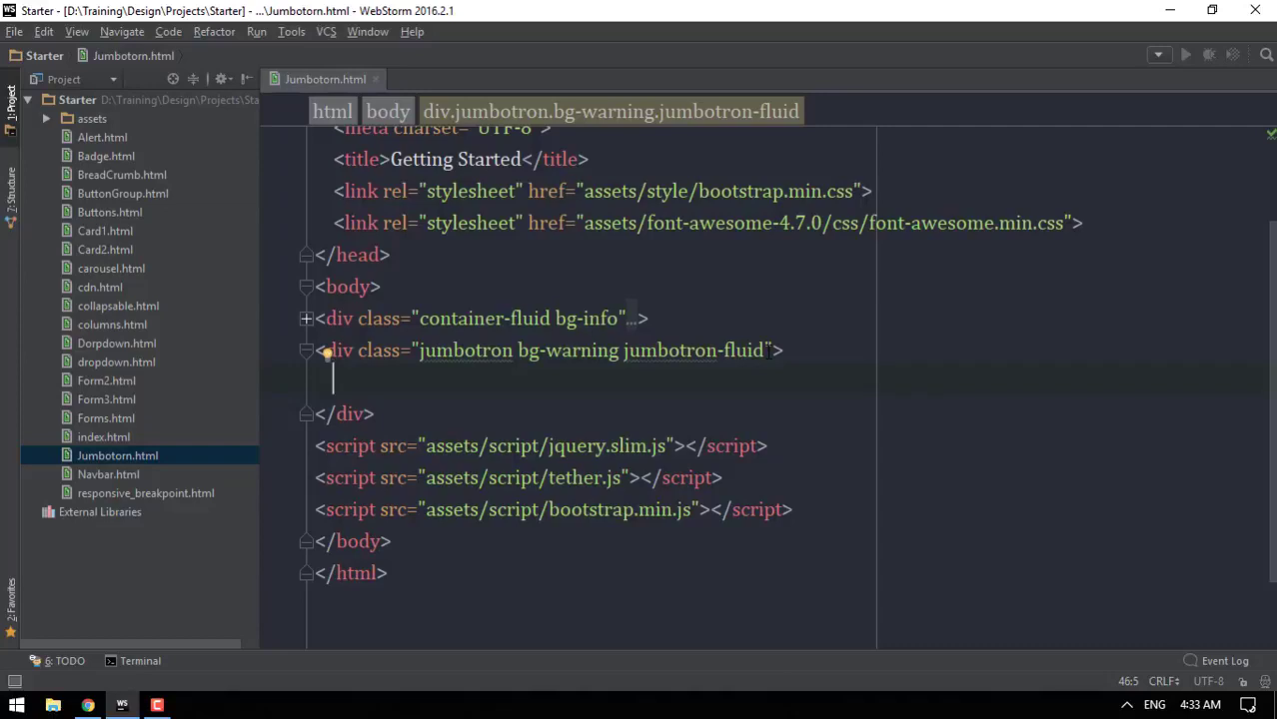
text(h1)
Add an h1 reading 'Brighter Myanmar' inside the jumbotron and refresh Chrome to view it.
key(Tab)
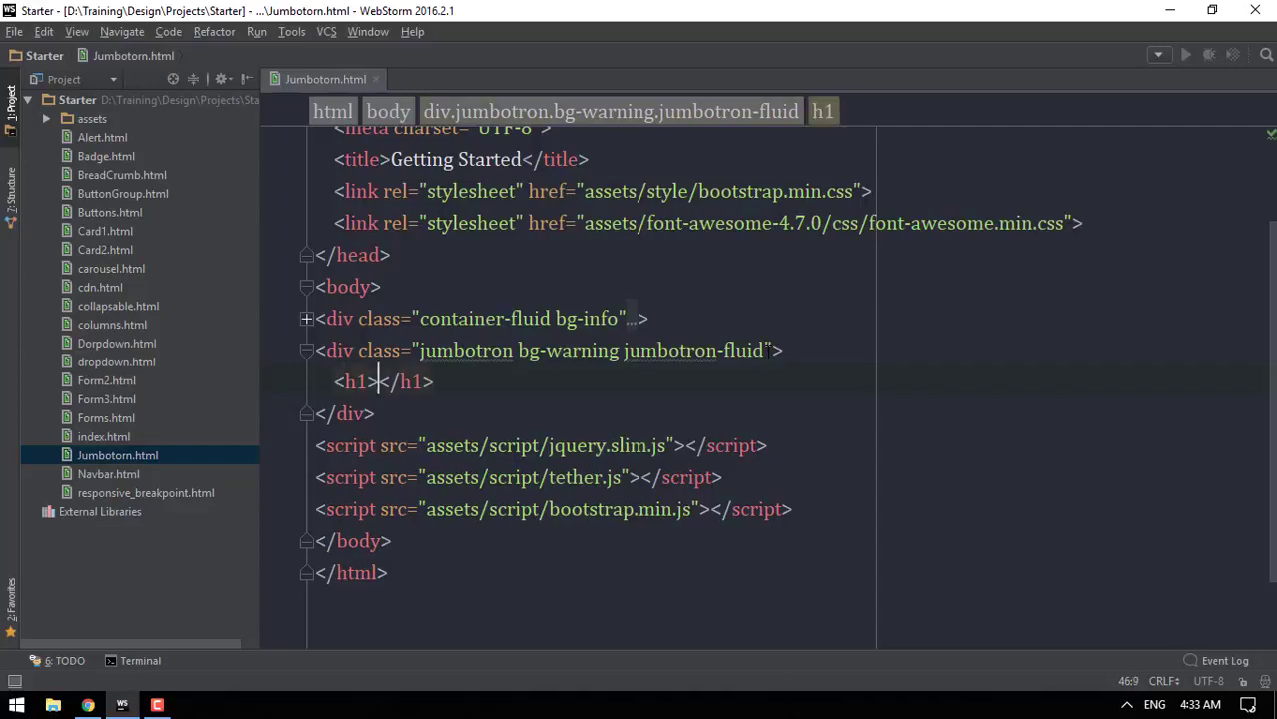
text(Brsbe)
key(BackSpace)
key(BackSpace)
key(BackSpace)
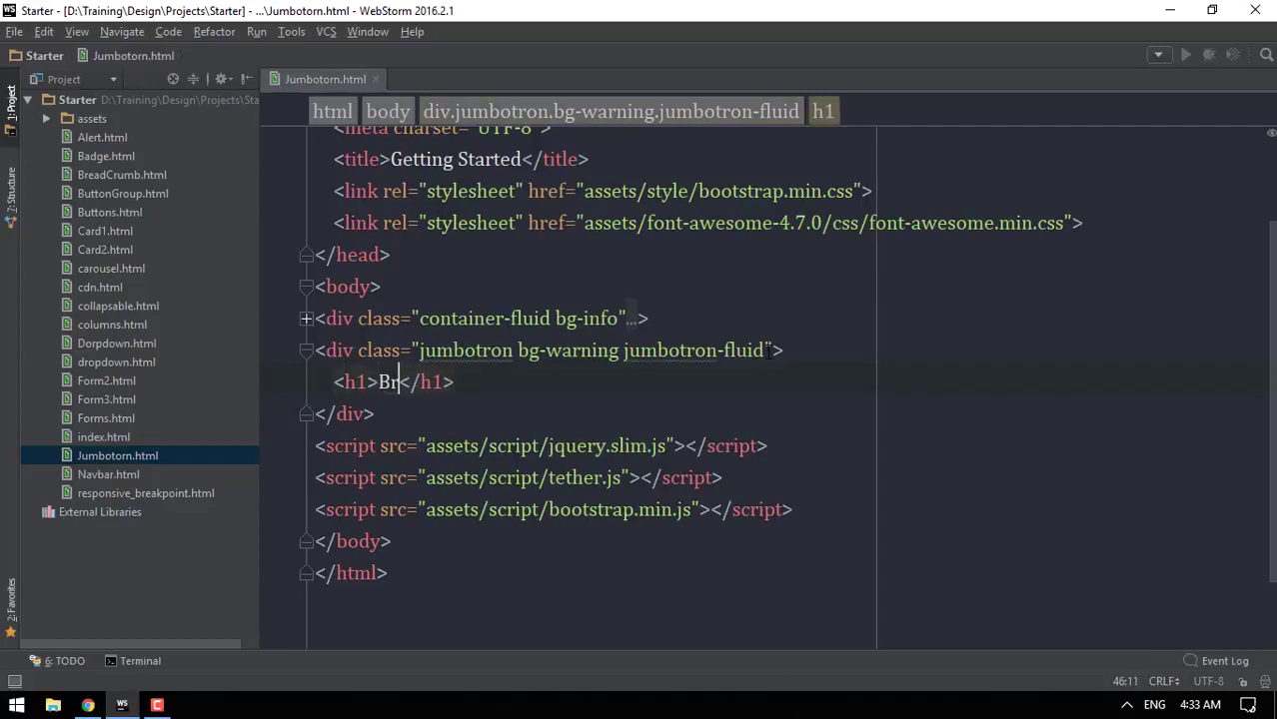
text(ighter Mya)
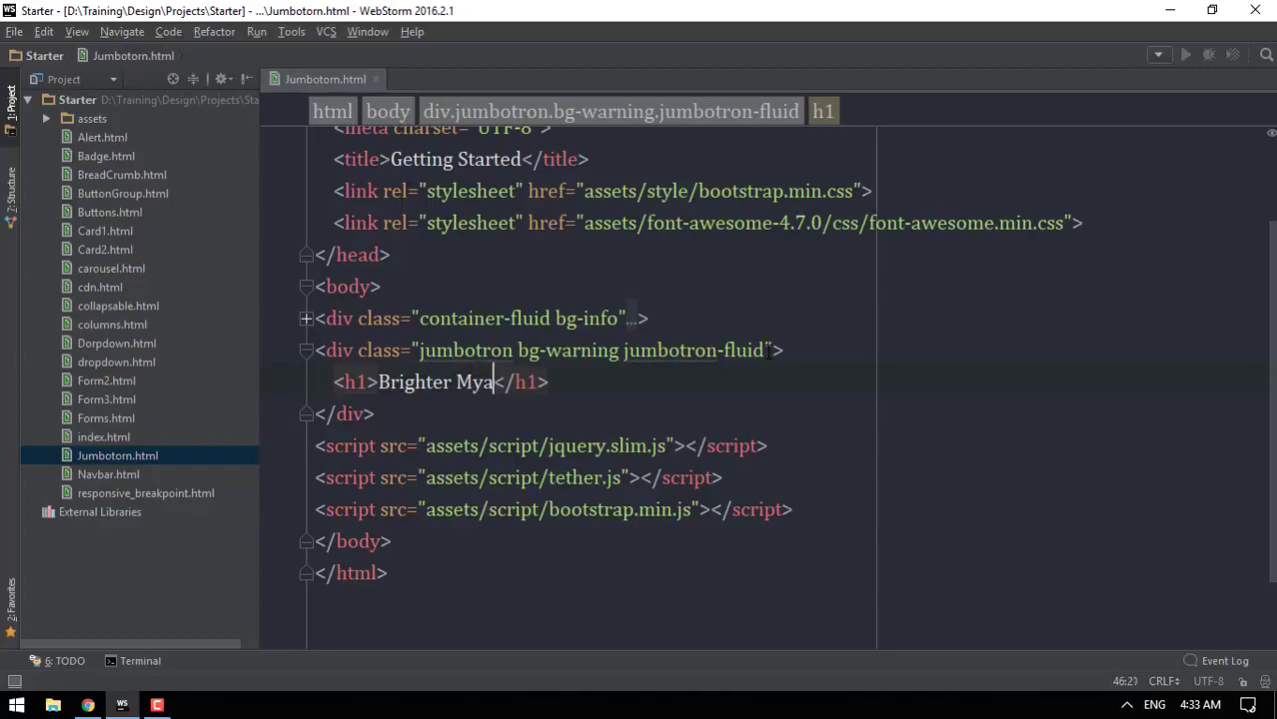
text(nmar)
key(alt+Tab)
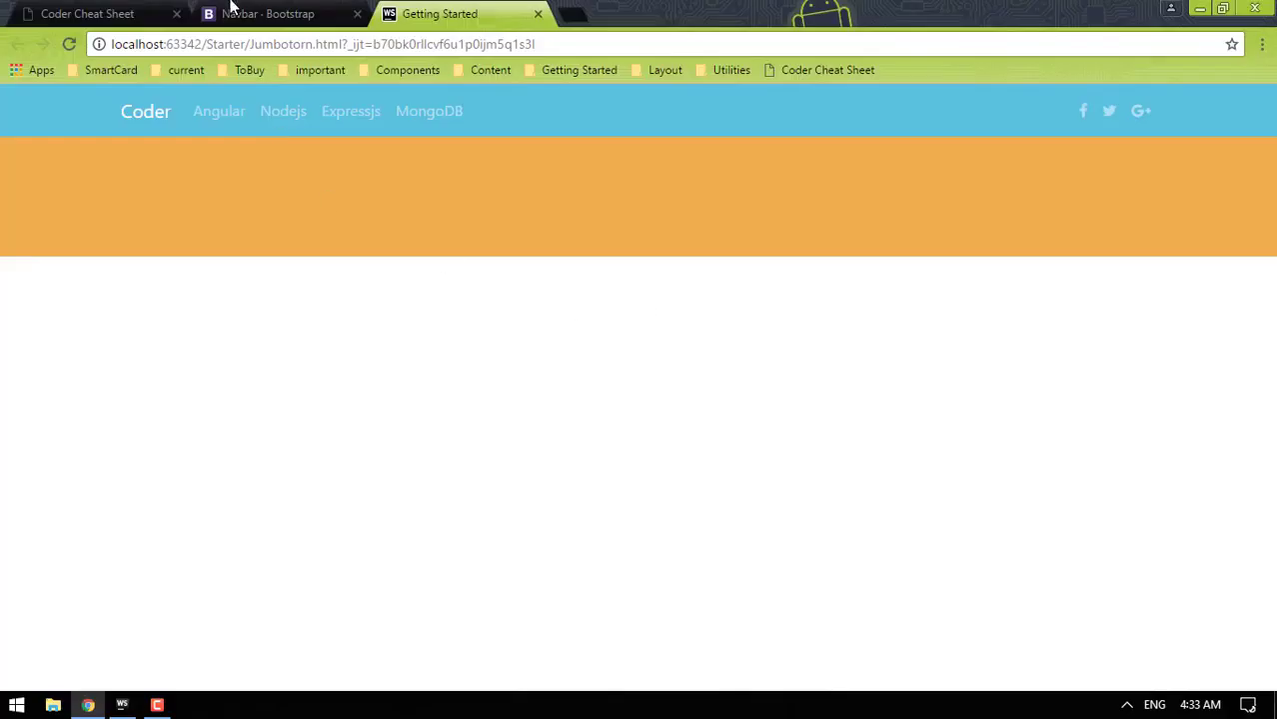
key(F5)
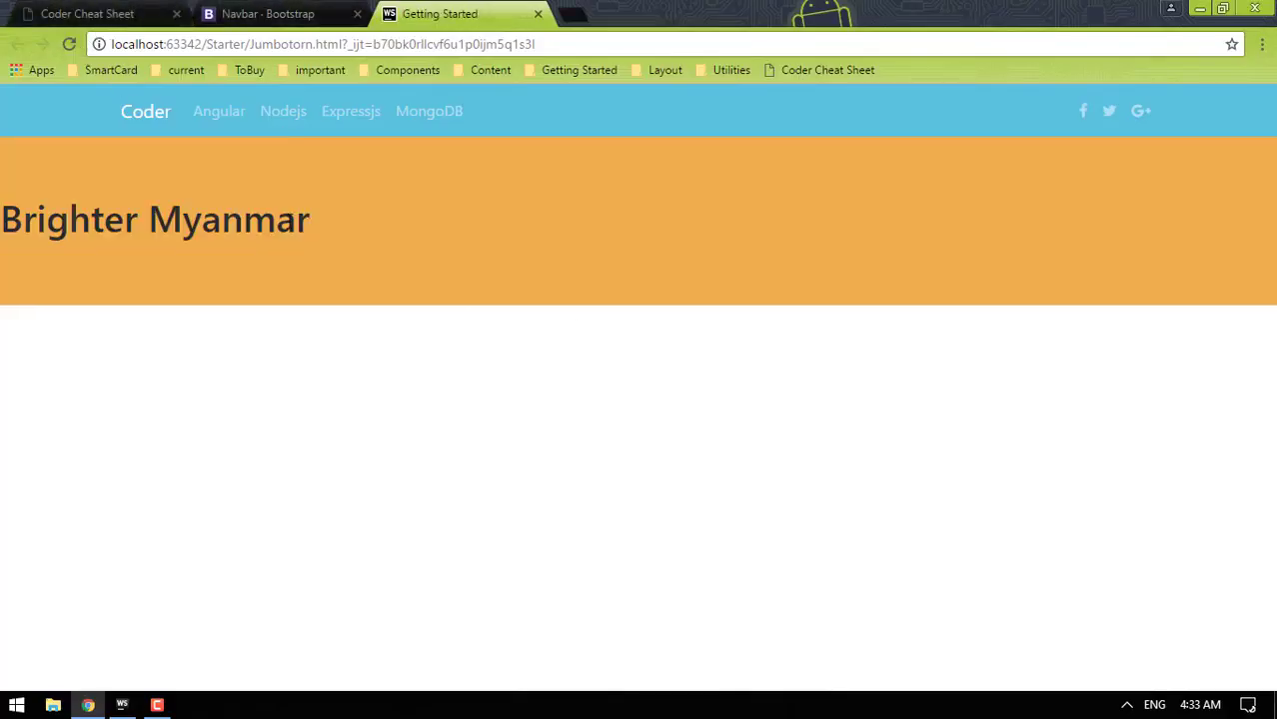
triple_click(150, 219)
Start an attribute on the h1 tag, then discard it.
key(alt+Tab)
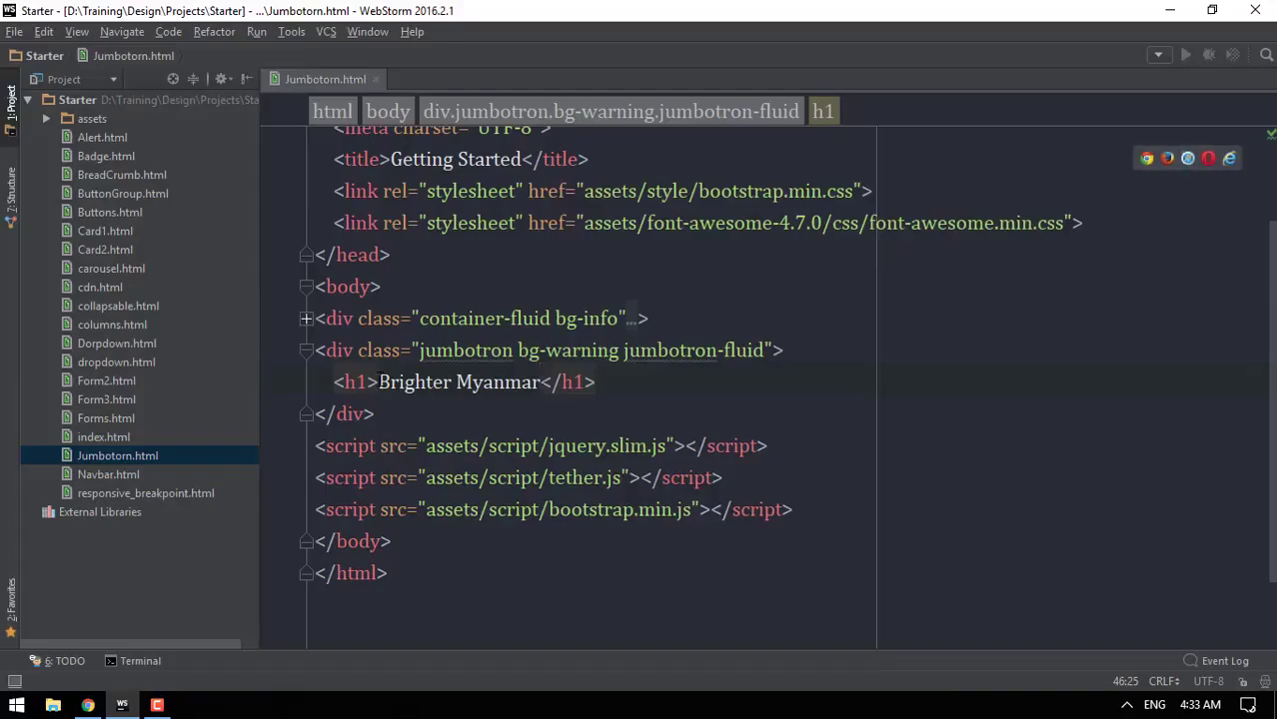
click(369, 381)
text(clas)
key(BackSpace)
key(BackSpace)
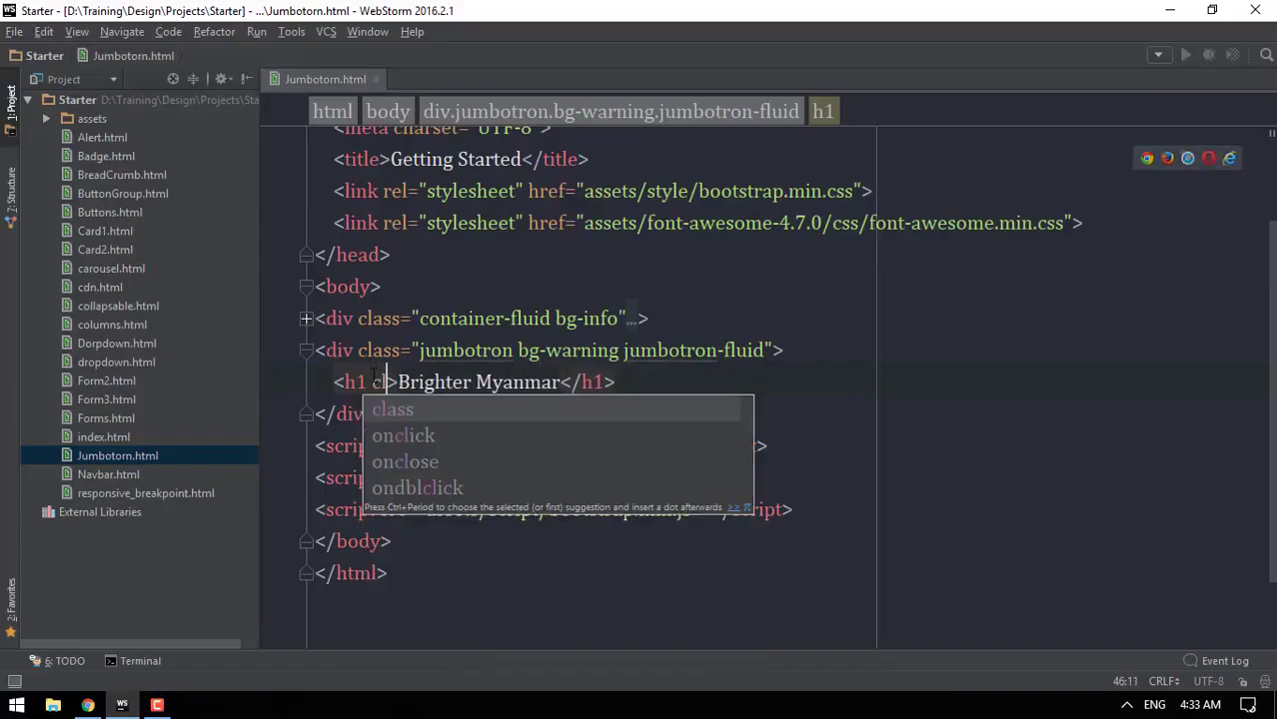
key(BackSpace)
key(BackSpace)
key(BackSpace)
key(Escape)
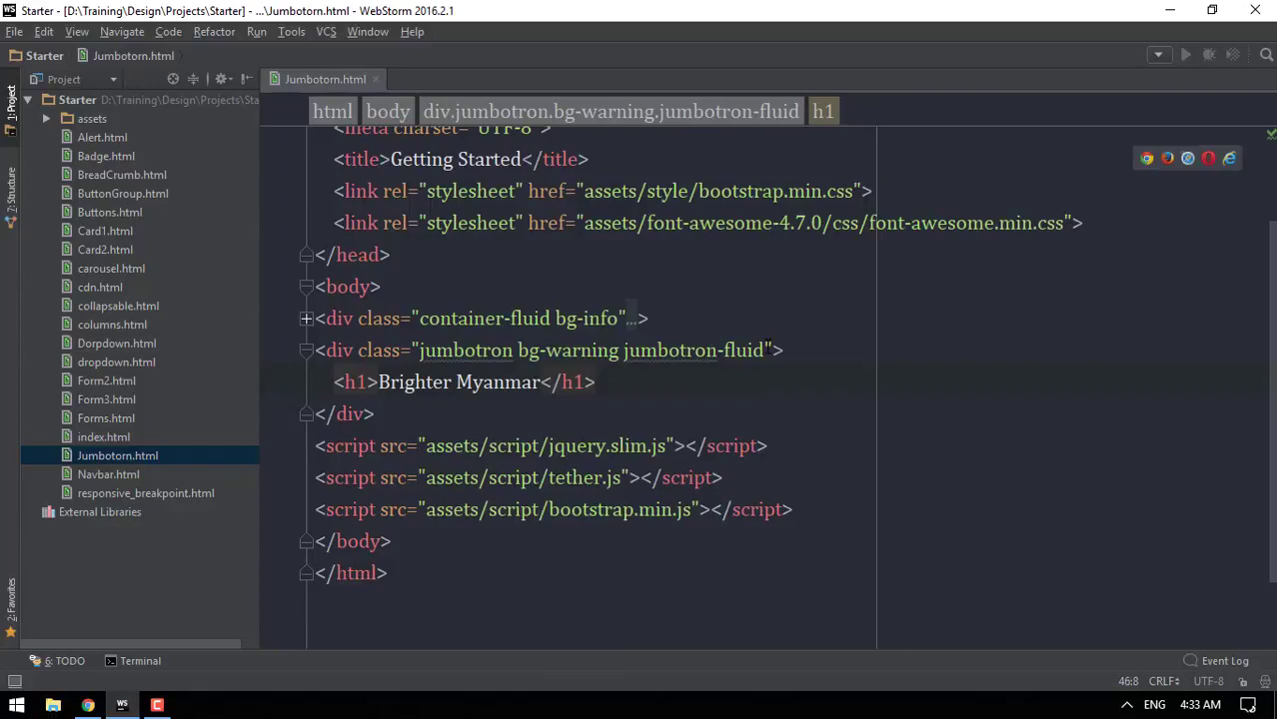
Add text-center to the jumbotron div and reload Chrome.
click(763, 349)
text(text-)
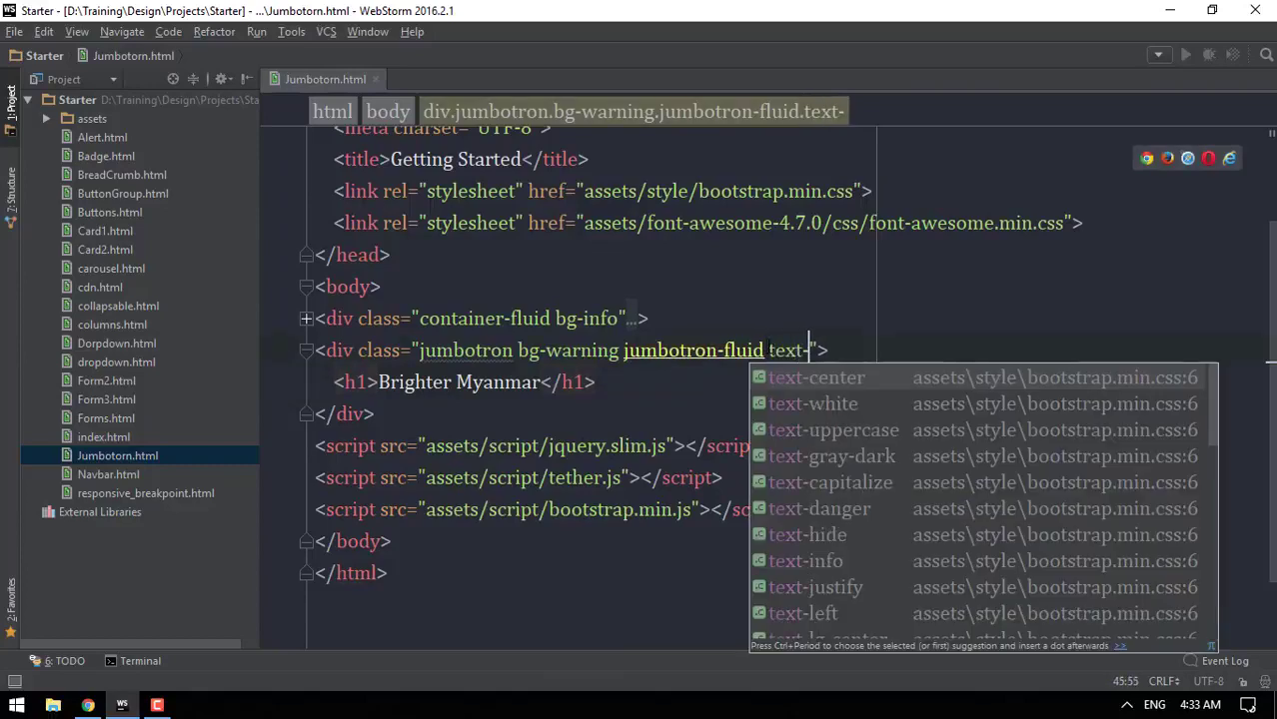
text(center)
key(alt+Tab)
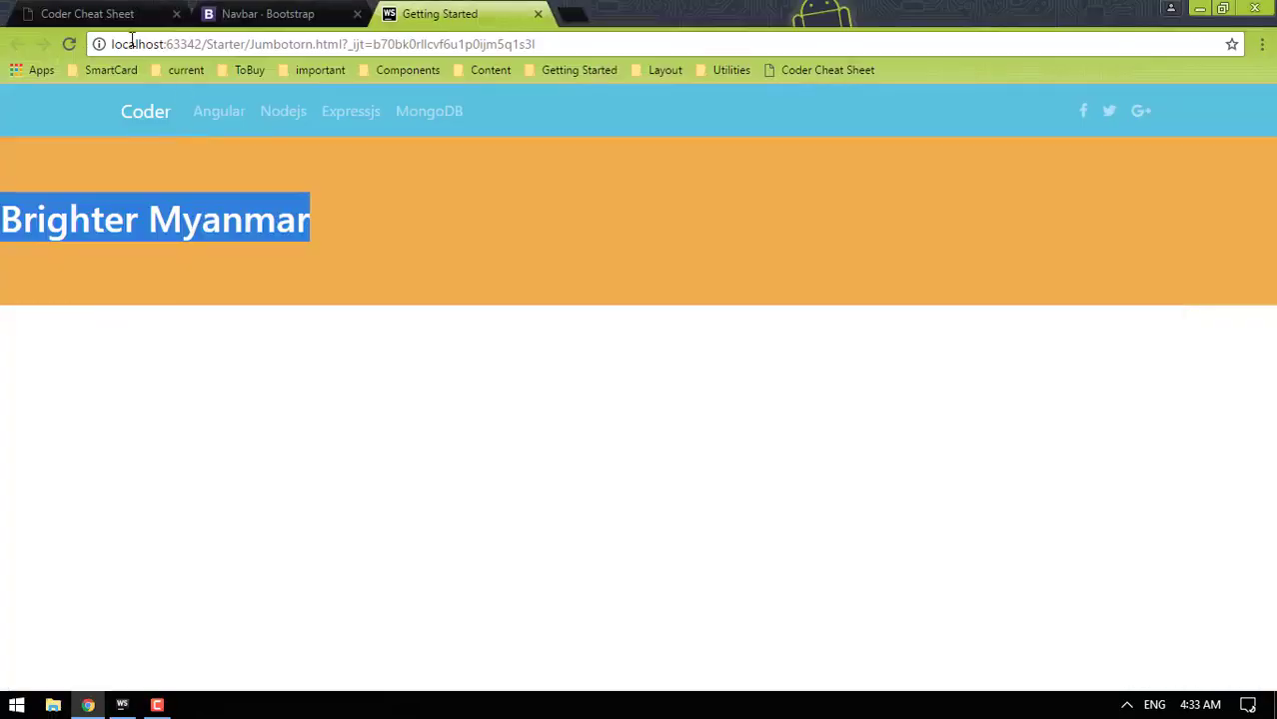
click(68, 44)
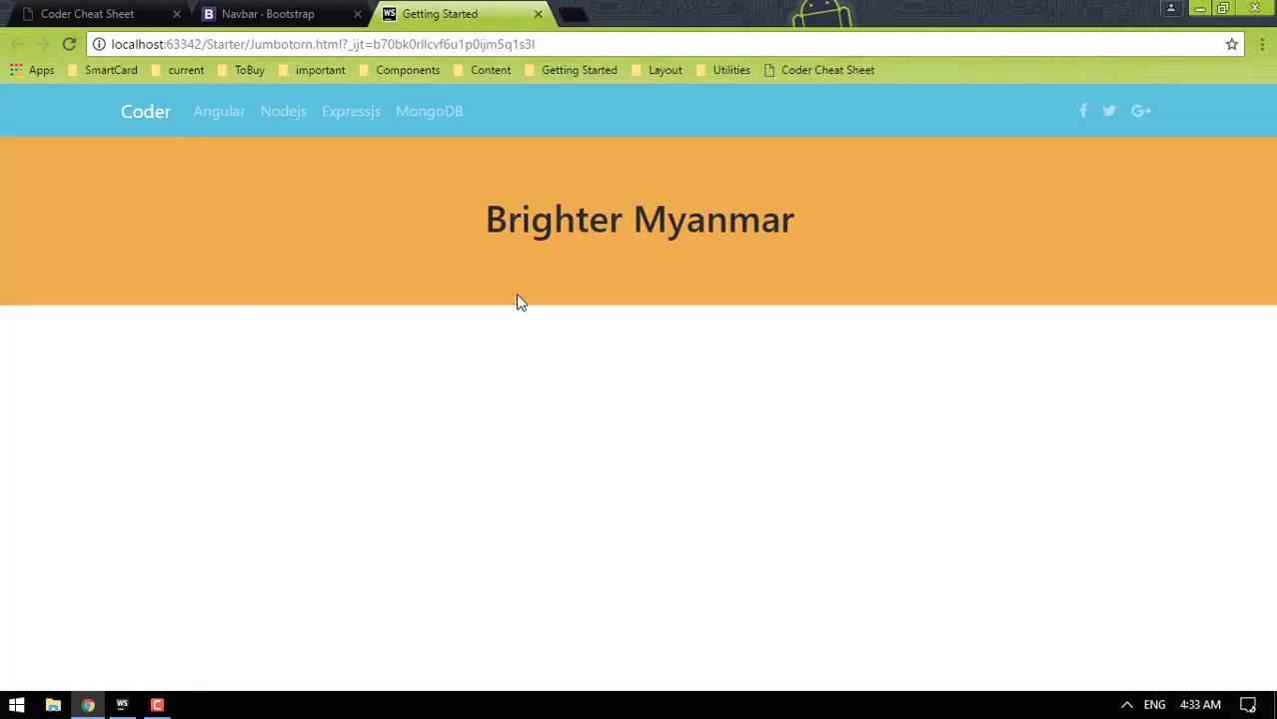
Add text-white to the jumbotron div and reload Chrome to see the white heading.
key(alt+Tab)
text(tex)
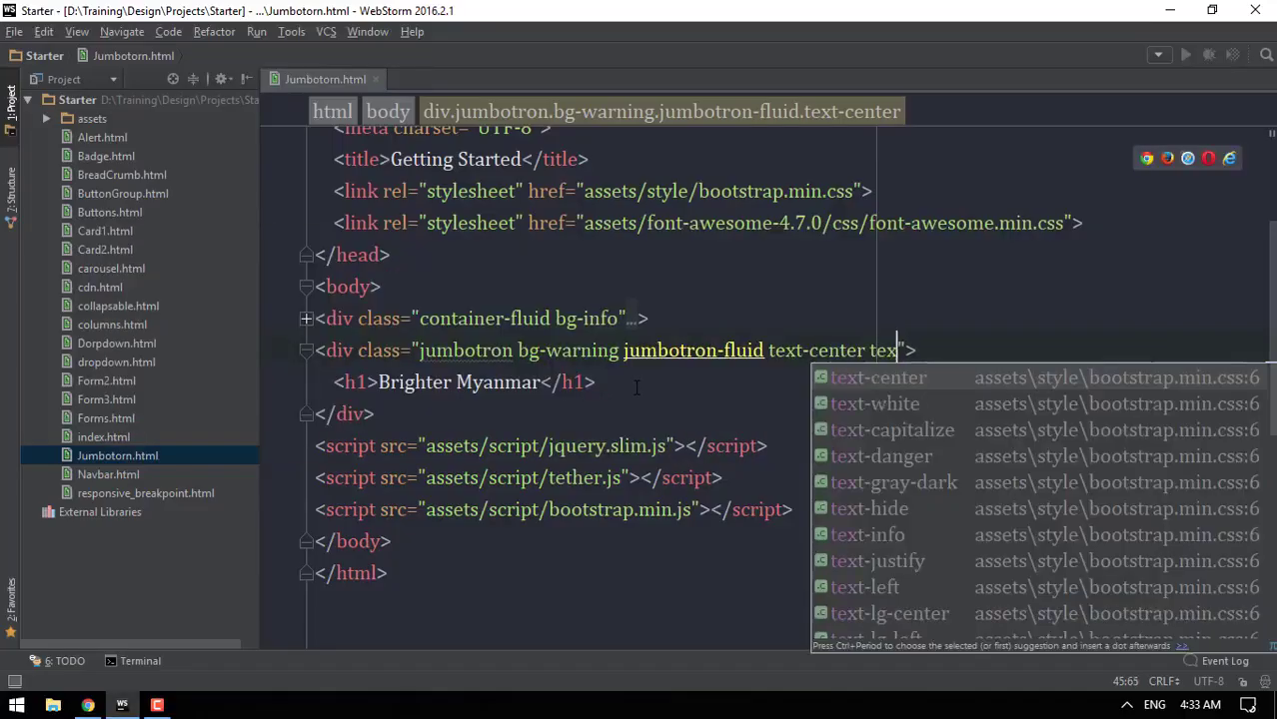
text(t-wa)
key(Return)
key(BackSpace)
key(BackSpace)
key(BackSpace)
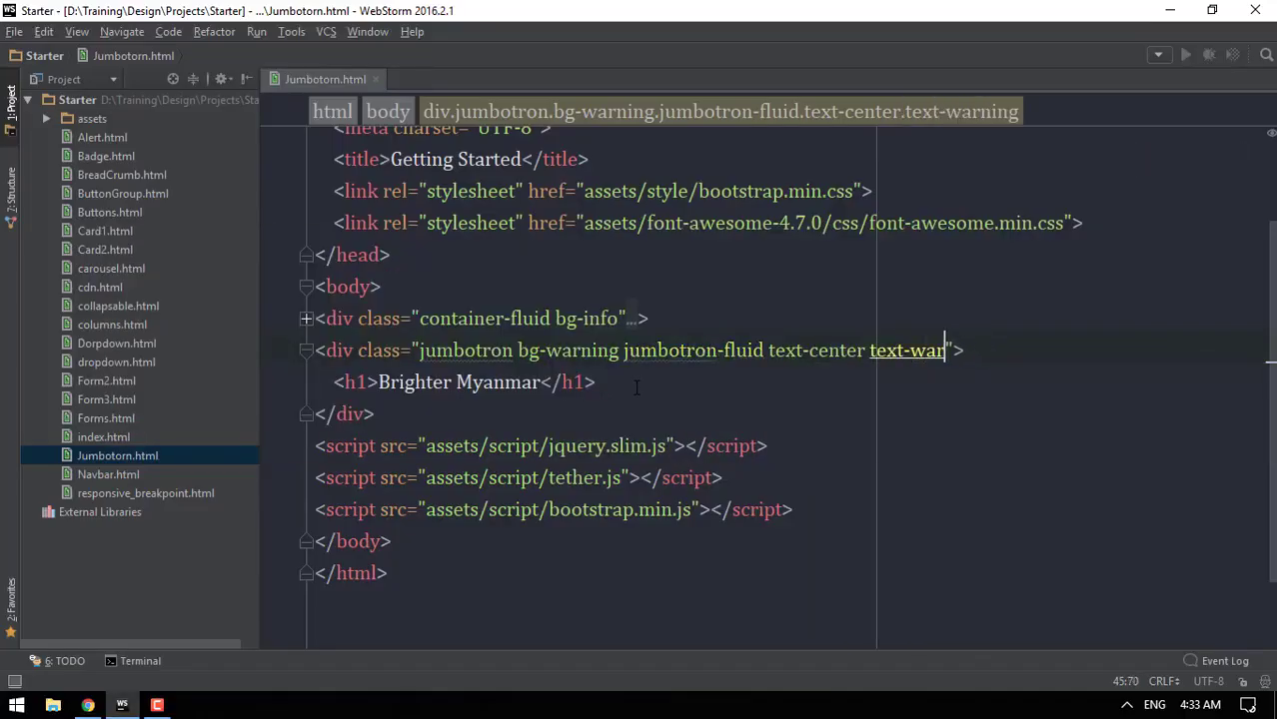
key(BackSpace)
key(BackSpace)
text(hite)
key(alt+Tab)
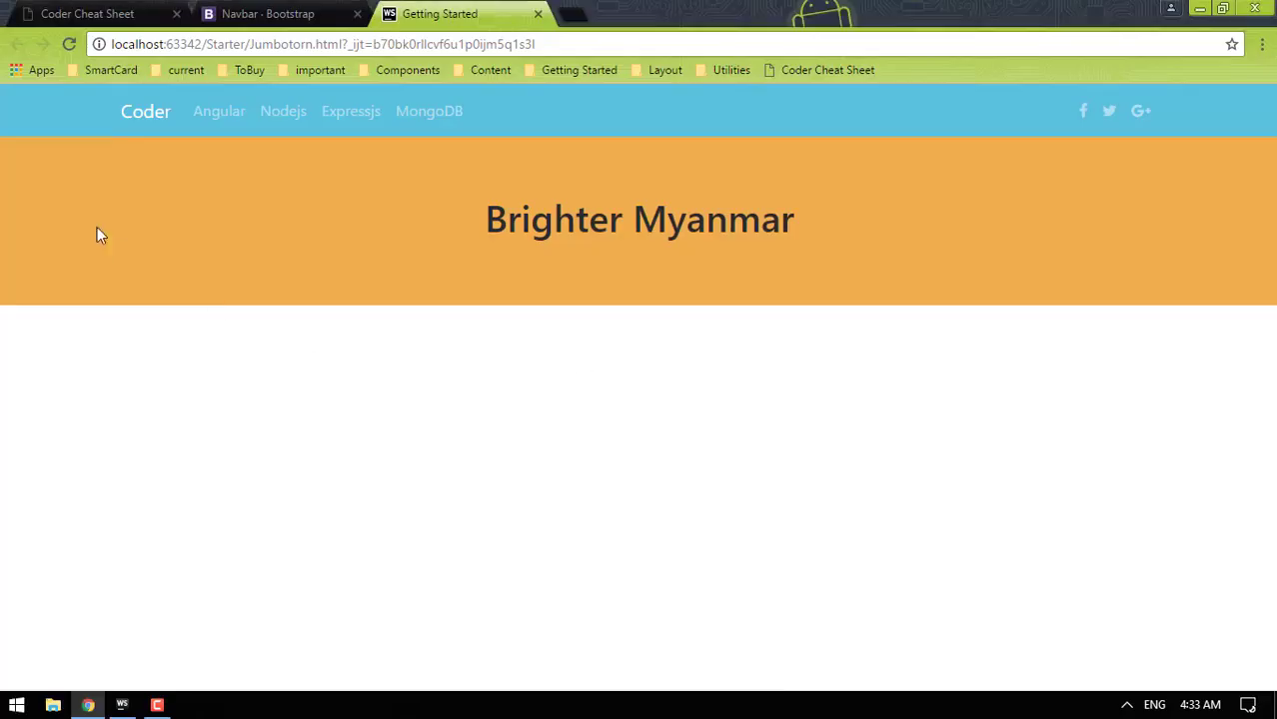
click(70, 44)
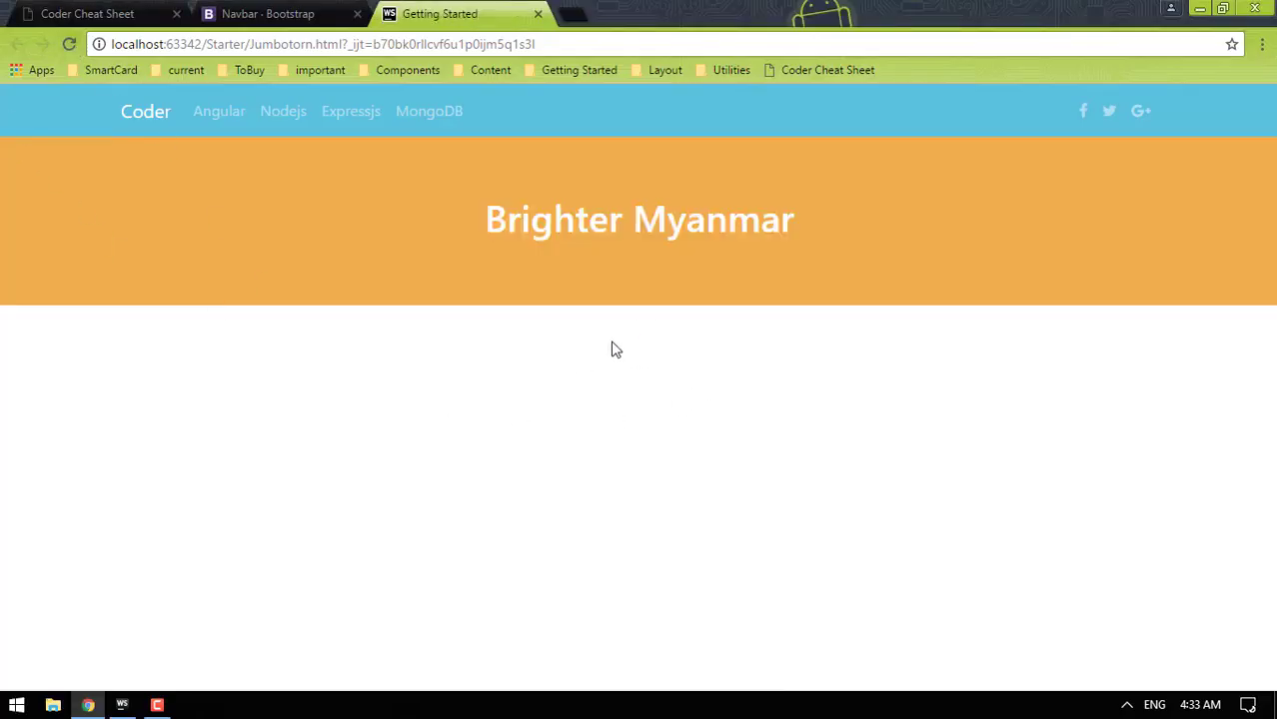
key(alt+Tab)
Add a 'Professional Computer Programming Class' paragraph below the heading and reload Chrome.
click(644, 381)
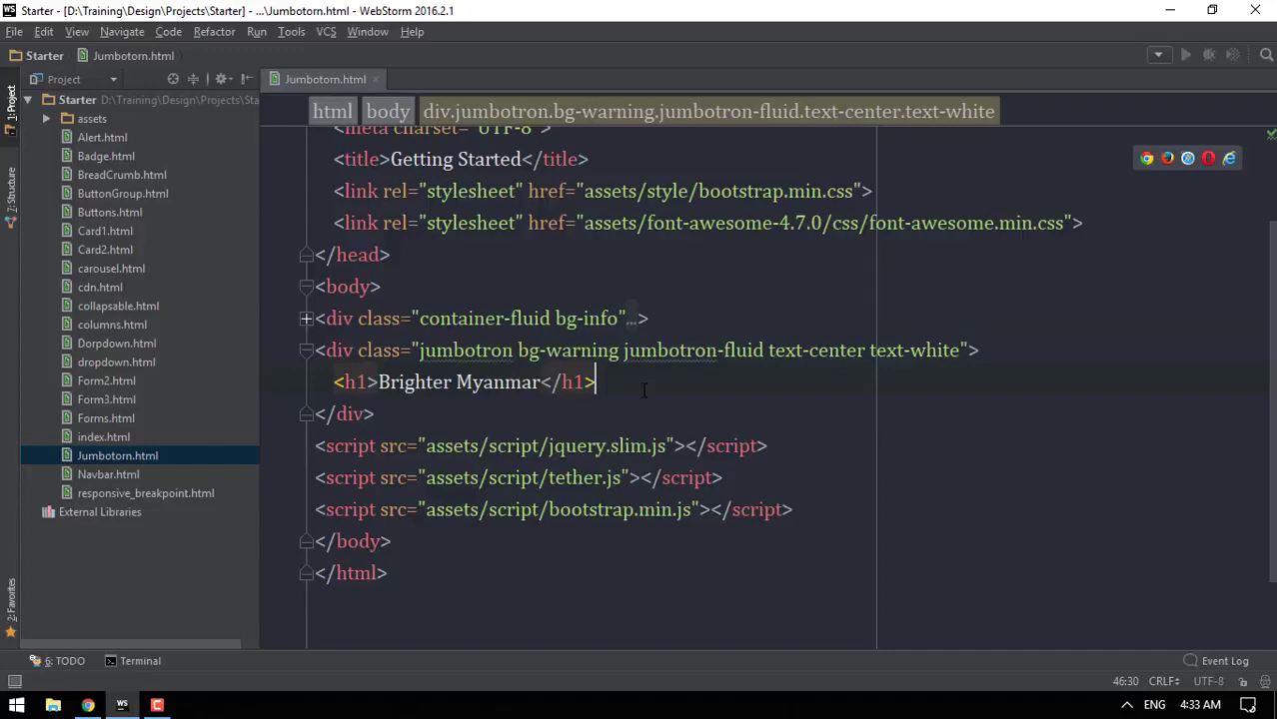
key(Return)
text(<p>)
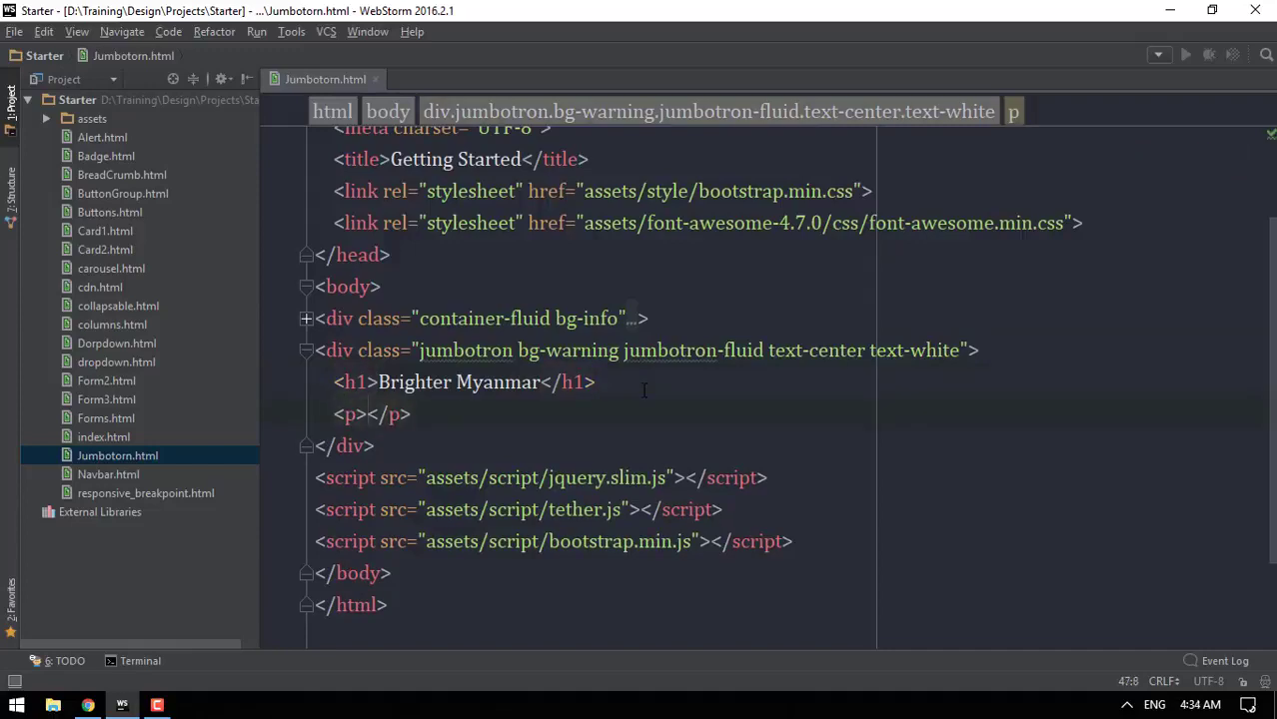
text(Computer Prof)
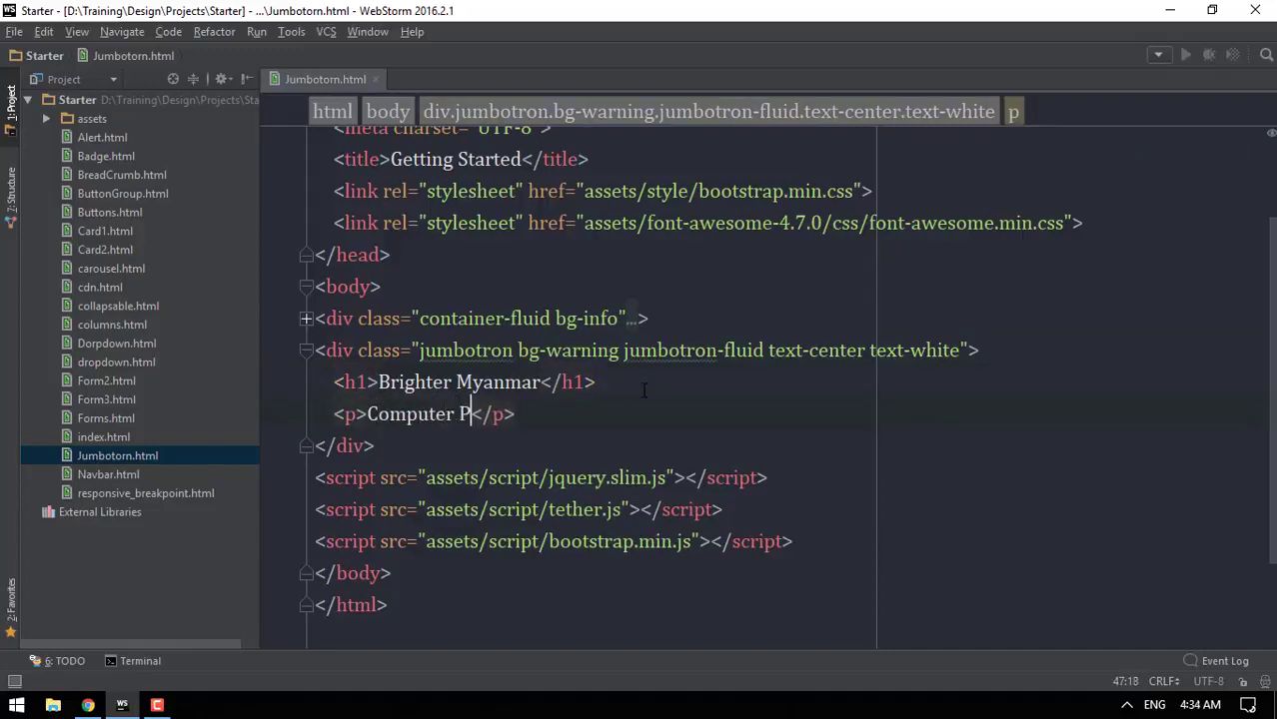
key(BackSpace)
key(BackSpace)
key(BackSpace)
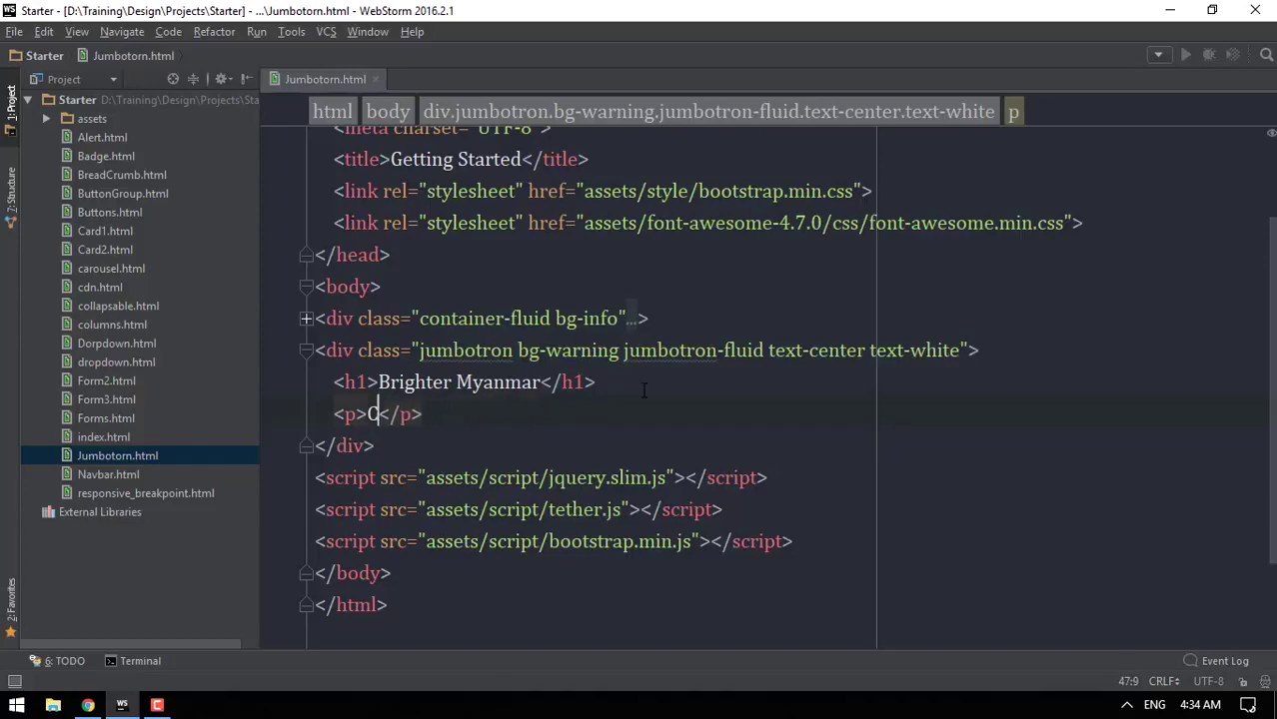
text(Profession)
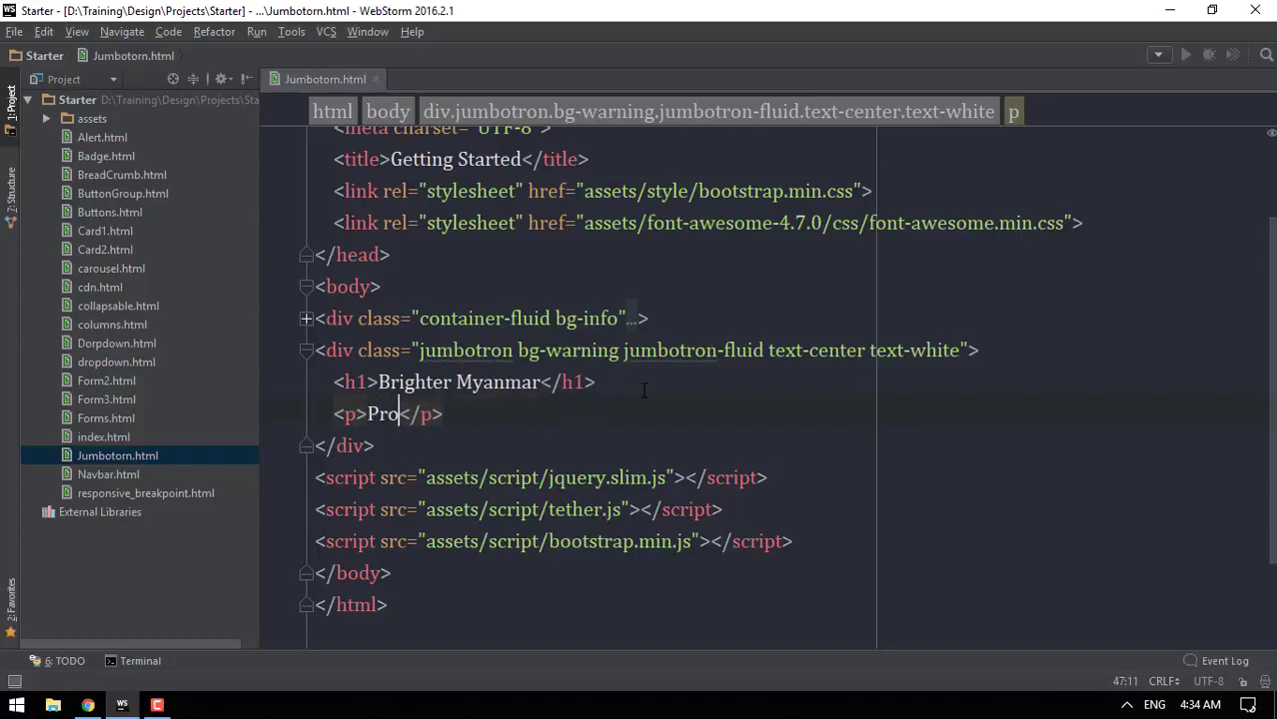
text(al Computer )
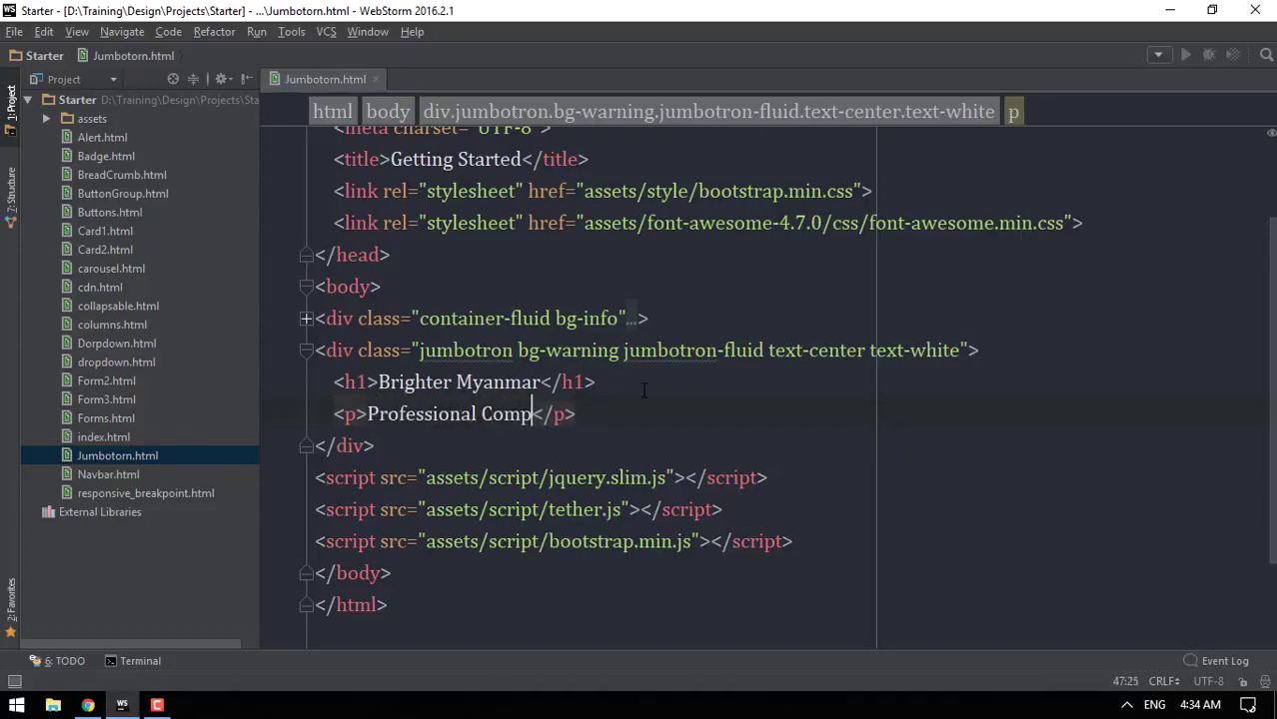
text(Programming )
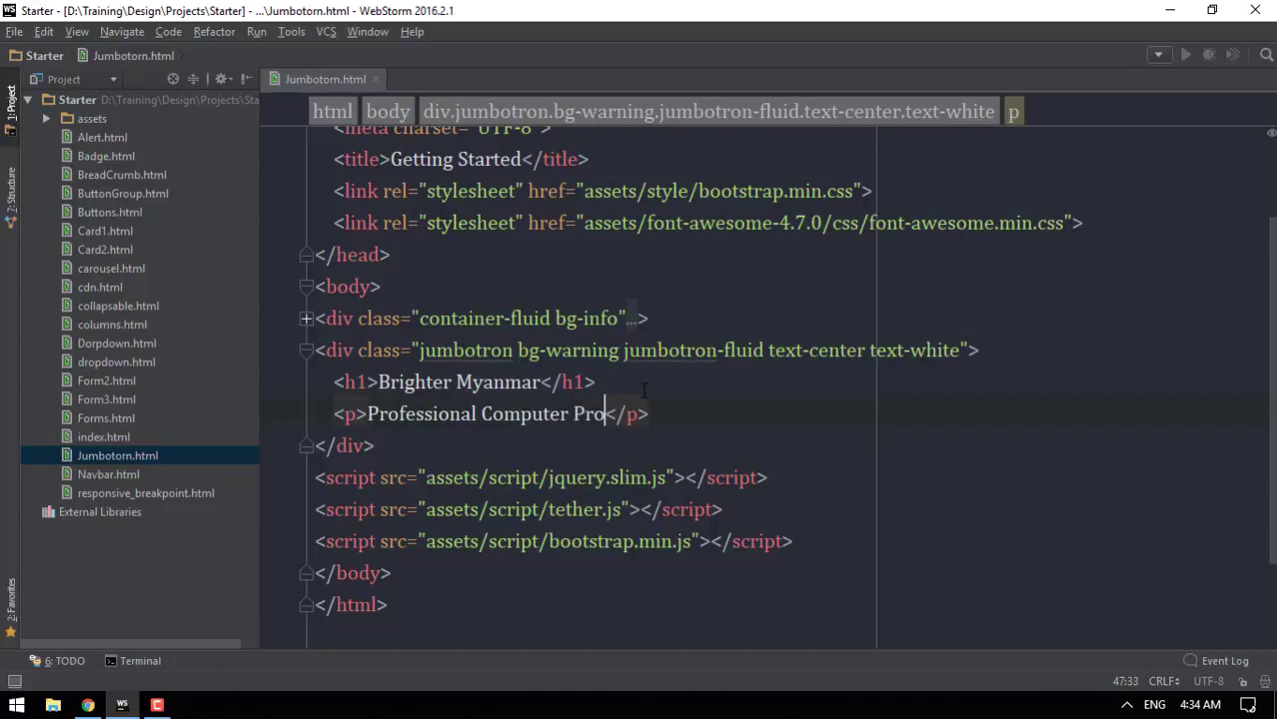
text(Class)
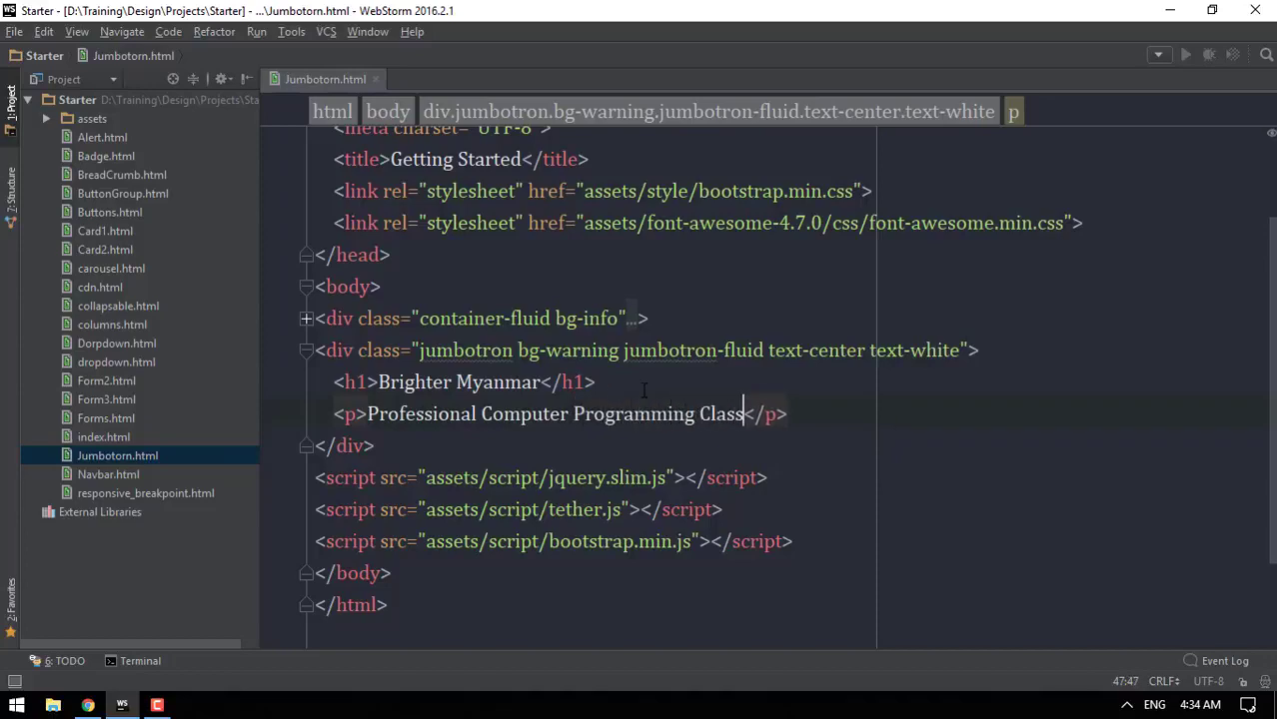
key(alt+Tab)
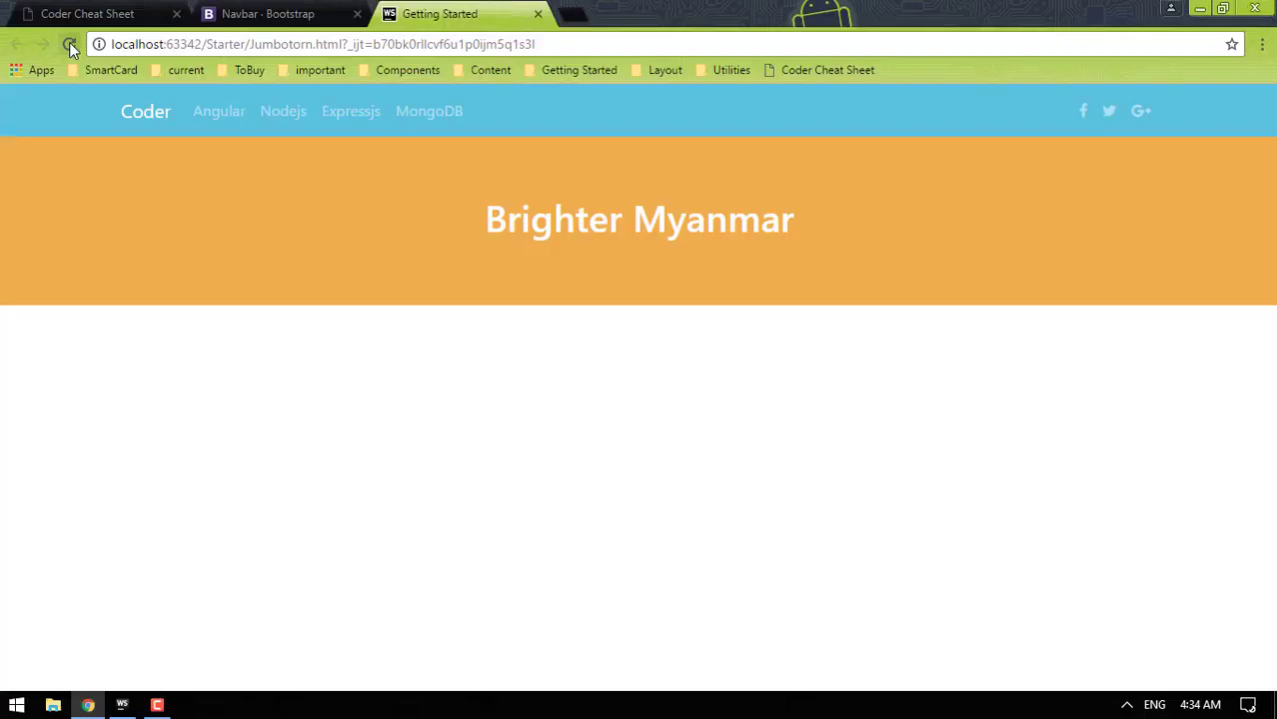
click(69, 44)
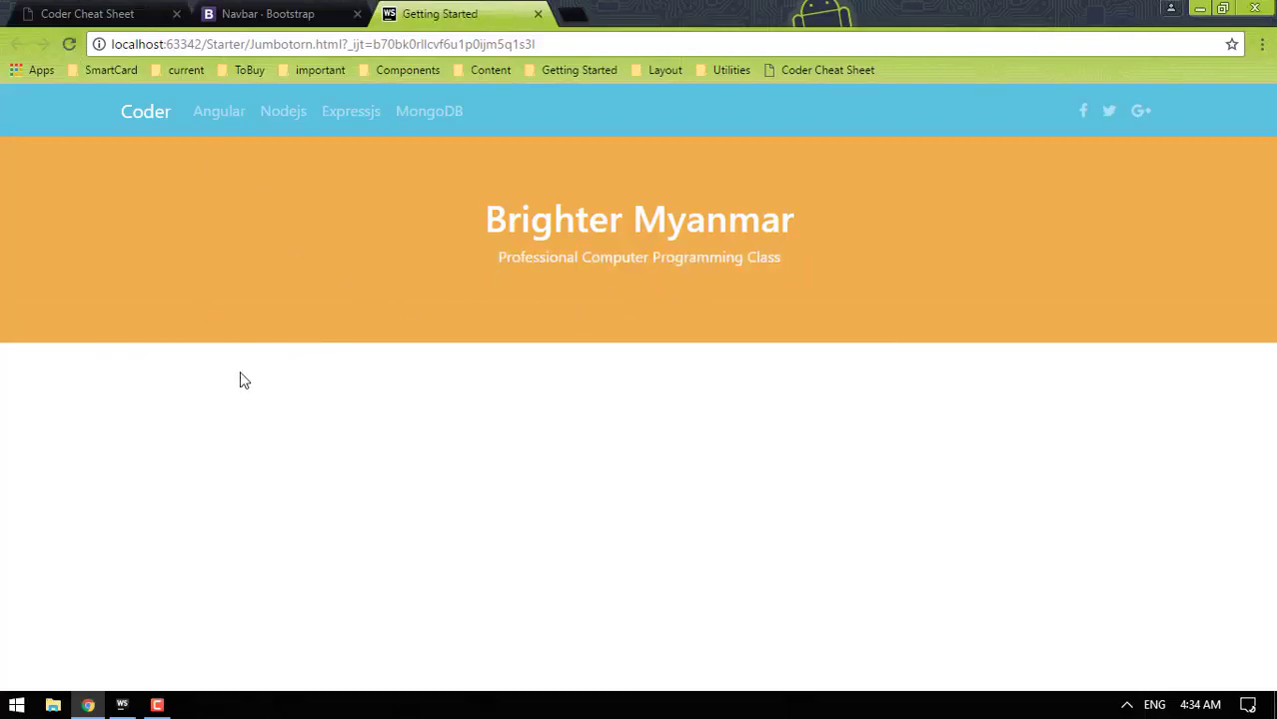
Give the h1 a display-4 class, save, and refresh Chrome.
key(alt+Tab)
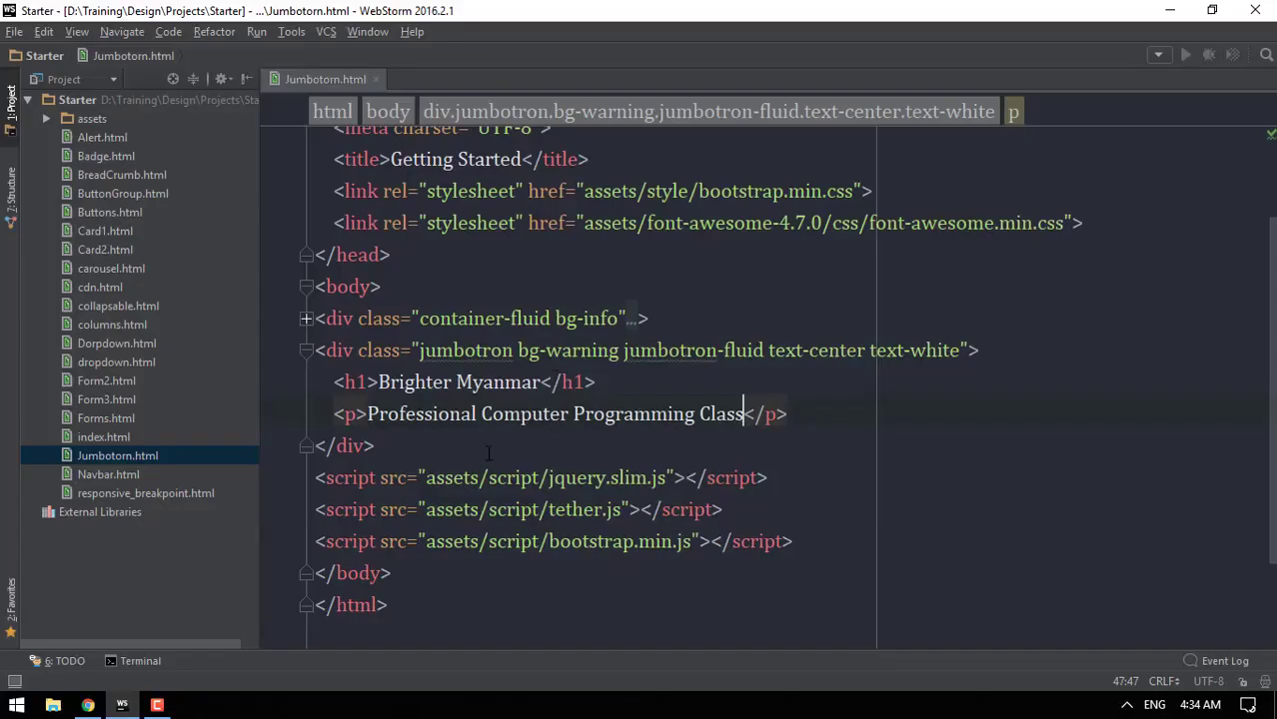
click(369, 381)
text(class)
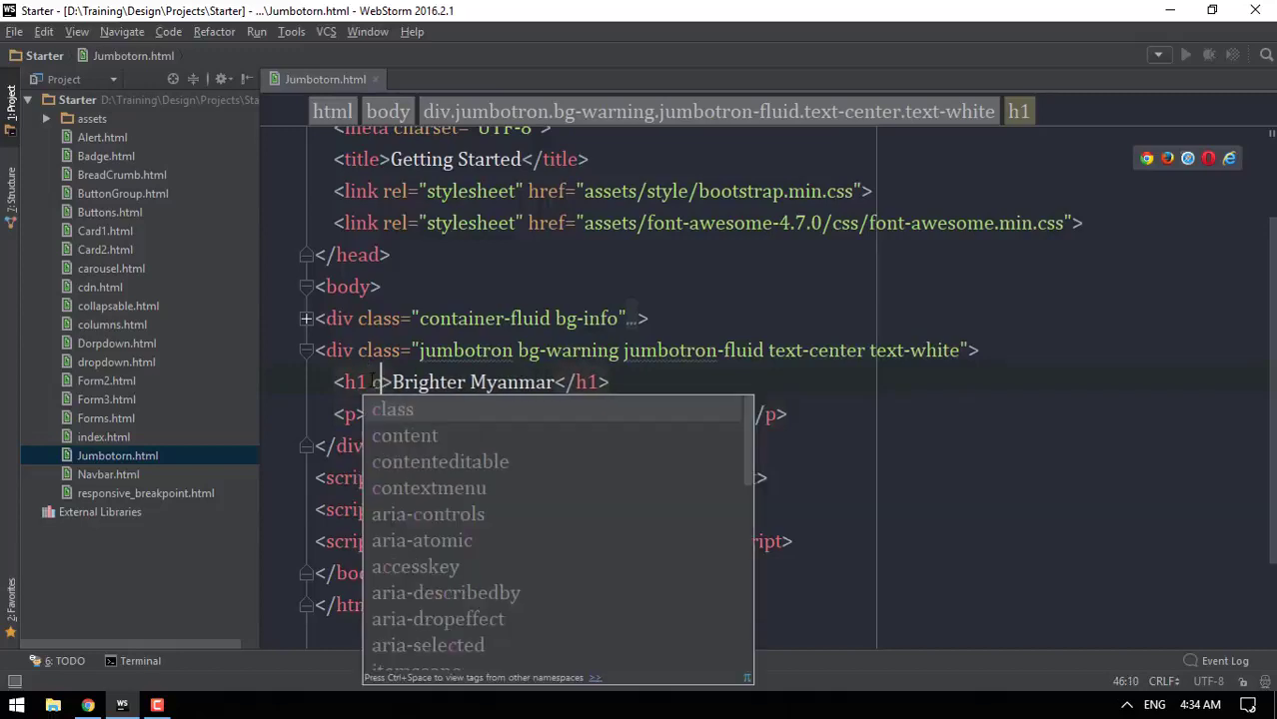
text(display)
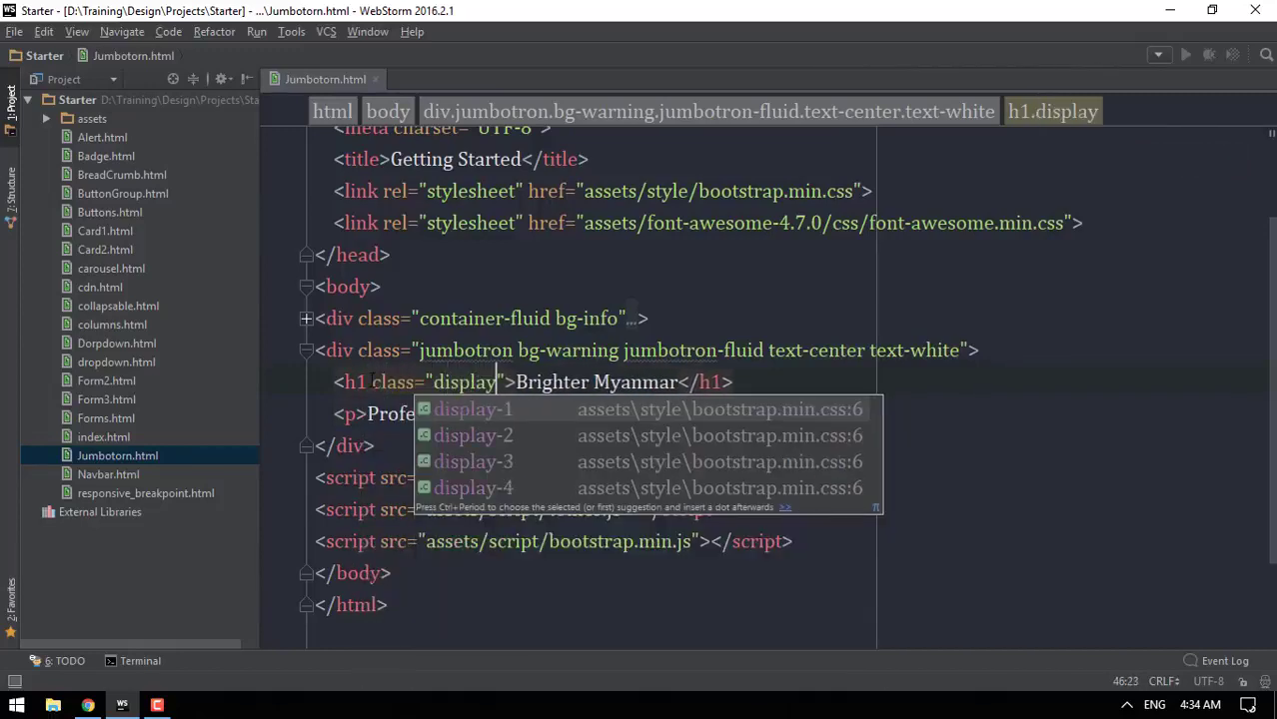
text(-4)
key(ctrl+s)
key(alt+Tab)
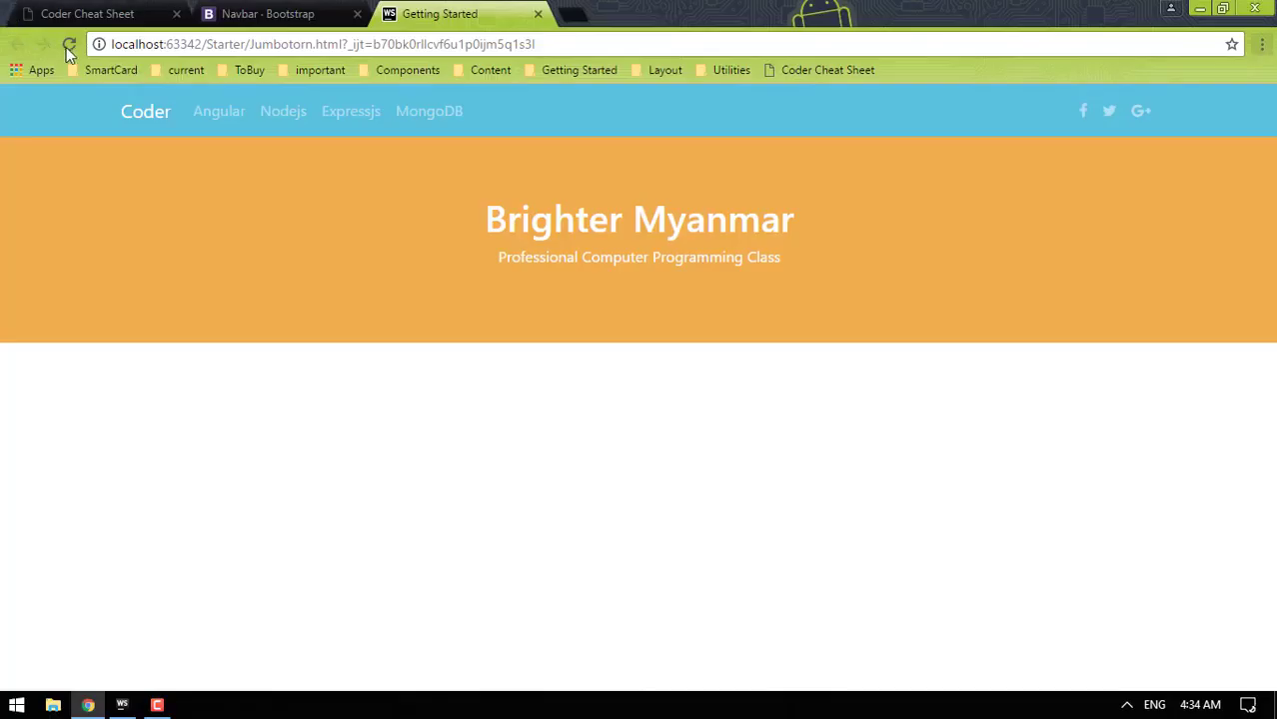
key(F5)
Change the h1 class to display-1, save, and reload Chrome.
key(alt+Tab)
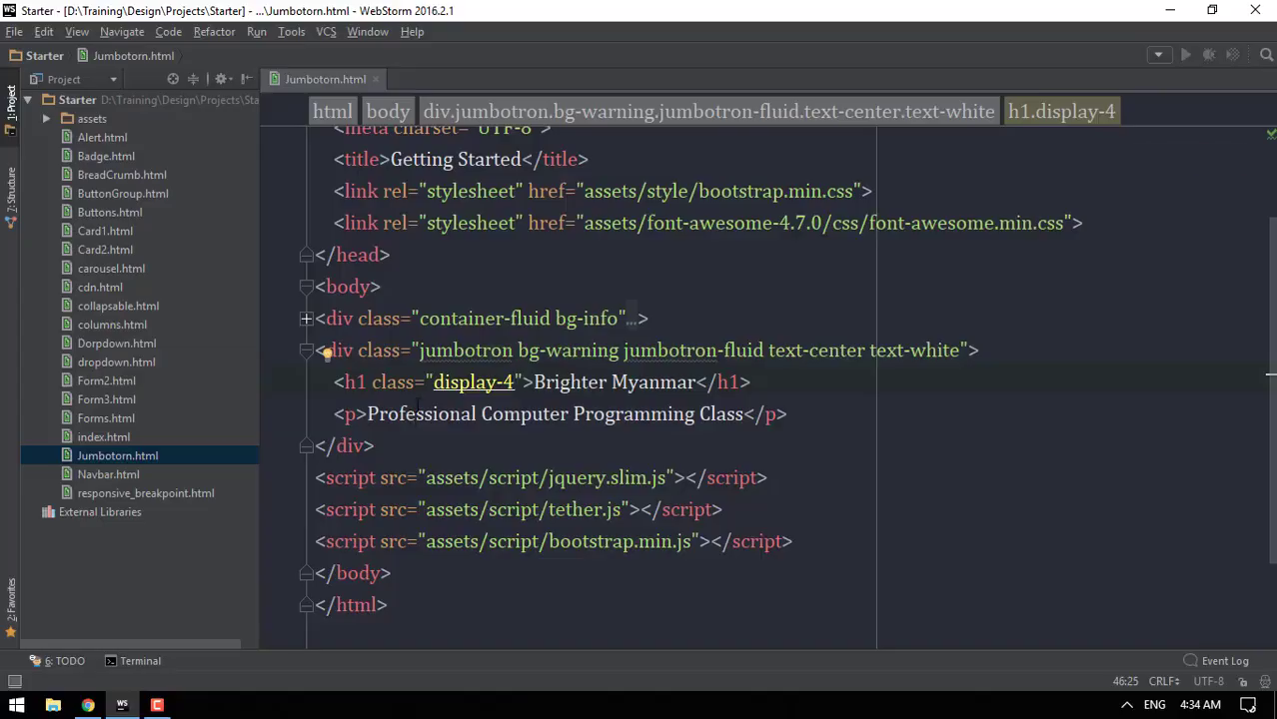
key(BackSpace)
text(1)
key(ctrl+s)
key(alt+Tab)
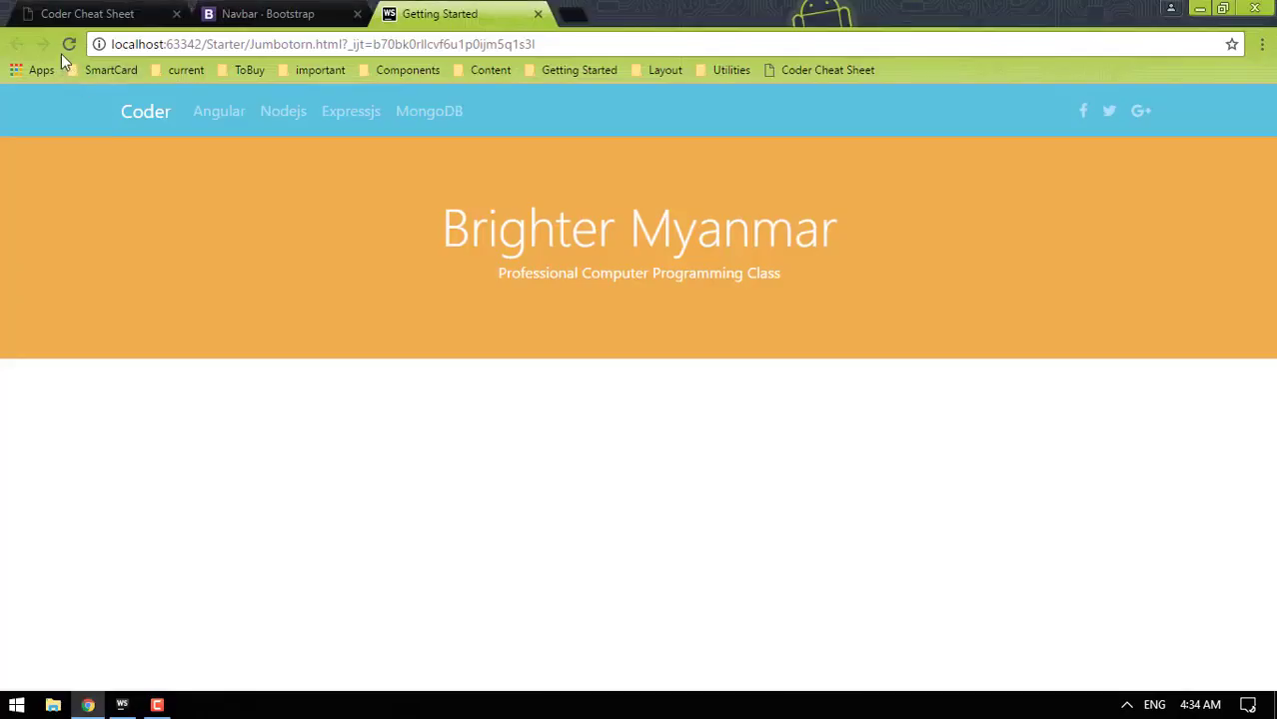
click(69, 44)
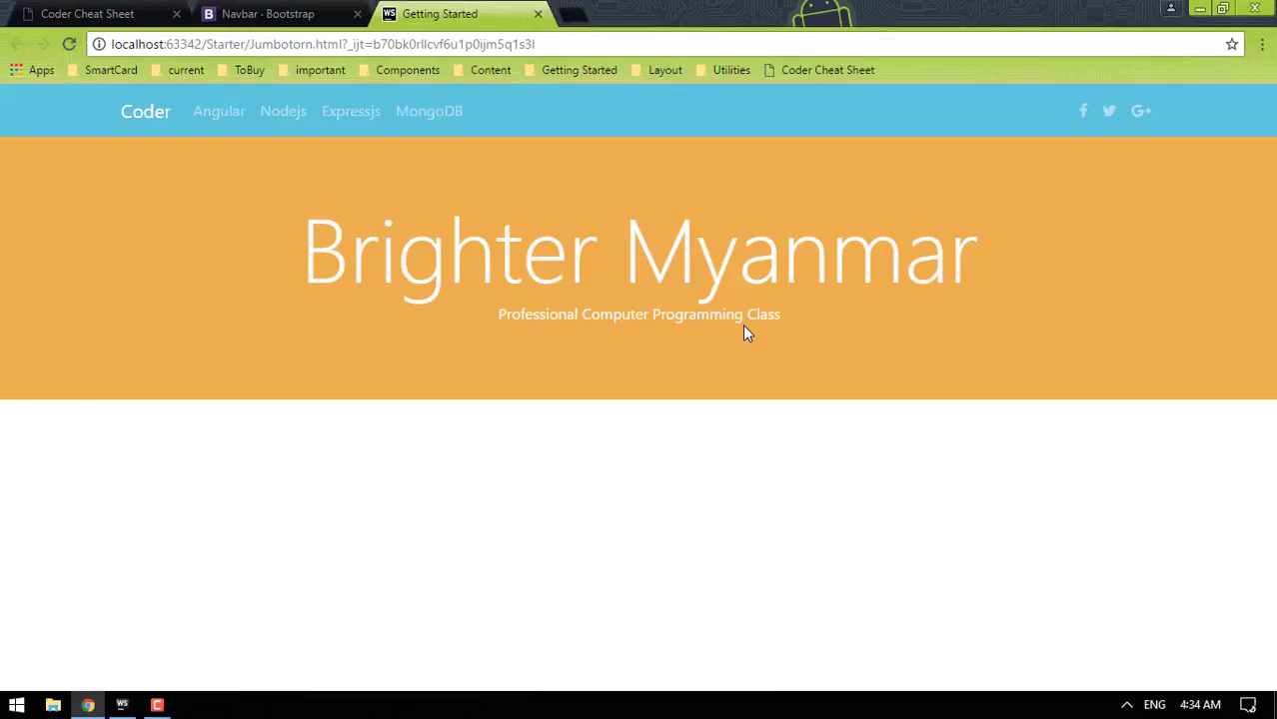
Give the subtitle paragraph display-4 and reload Chrome to see the larger text.
key(alt+Tab)
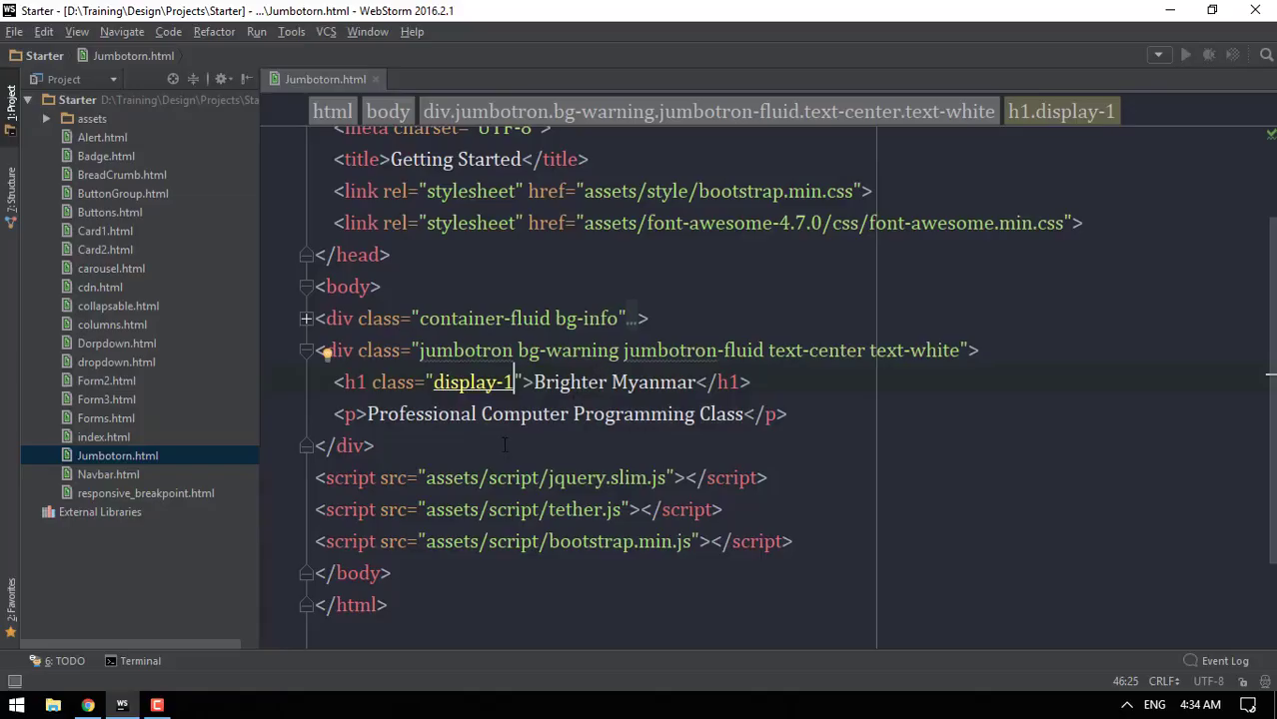
click(356, 414)
text(class)
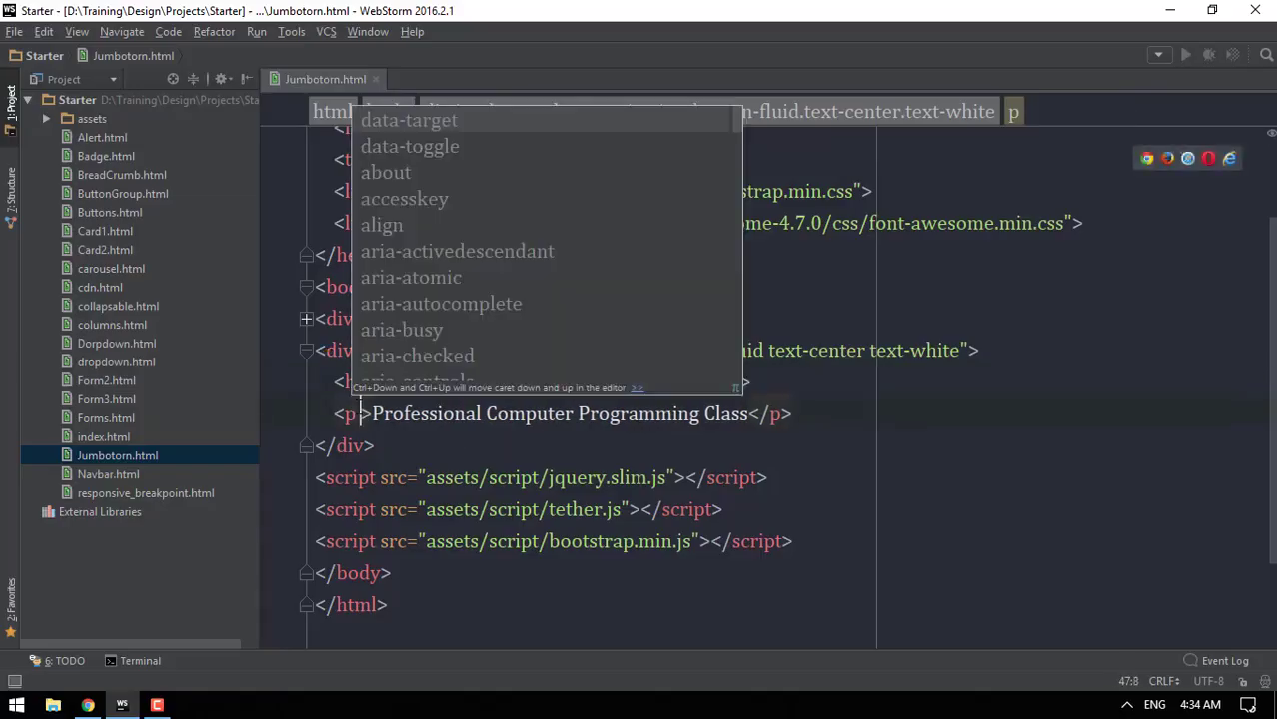
text(="disp)
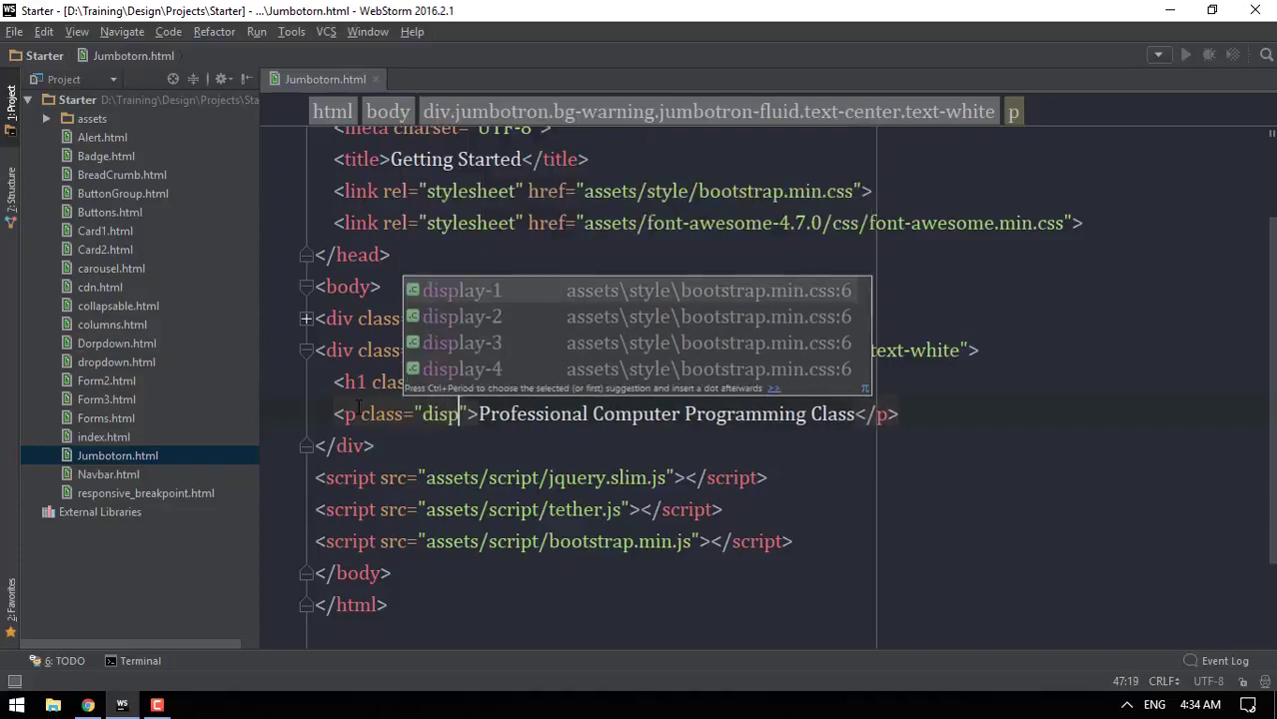
text(lay-4)
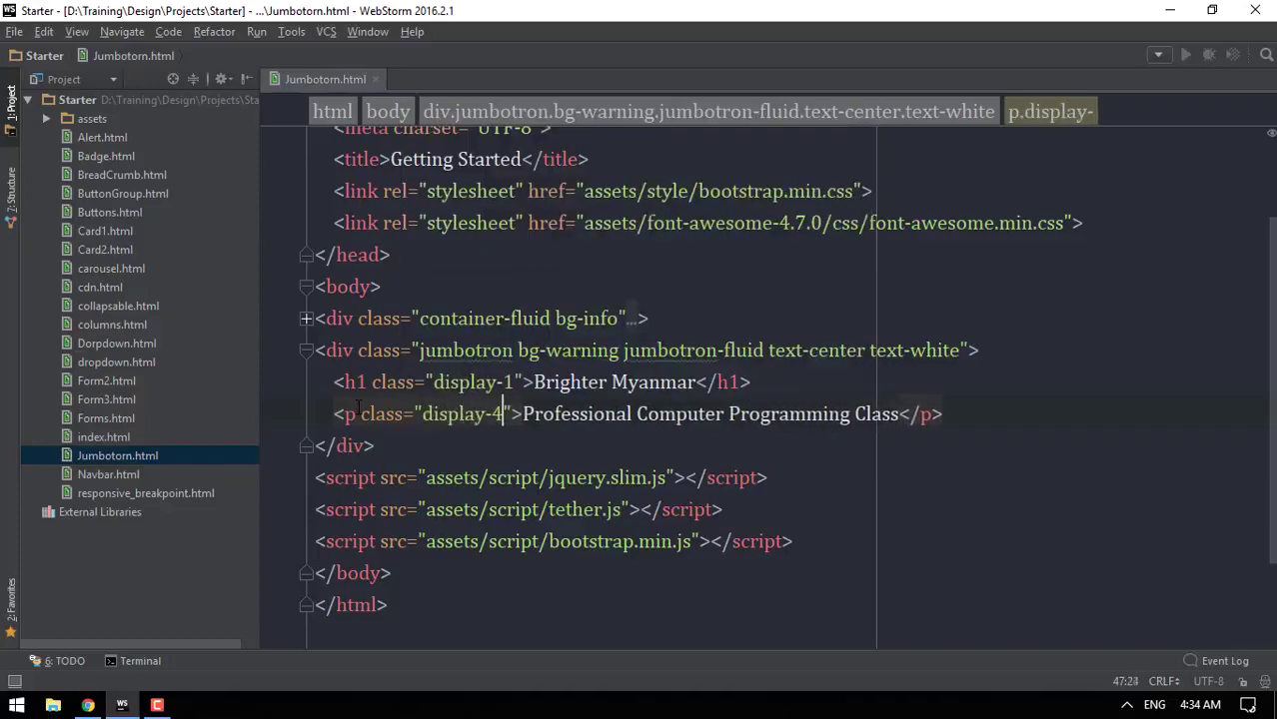
key(alt+Tab)
click(69, 44)
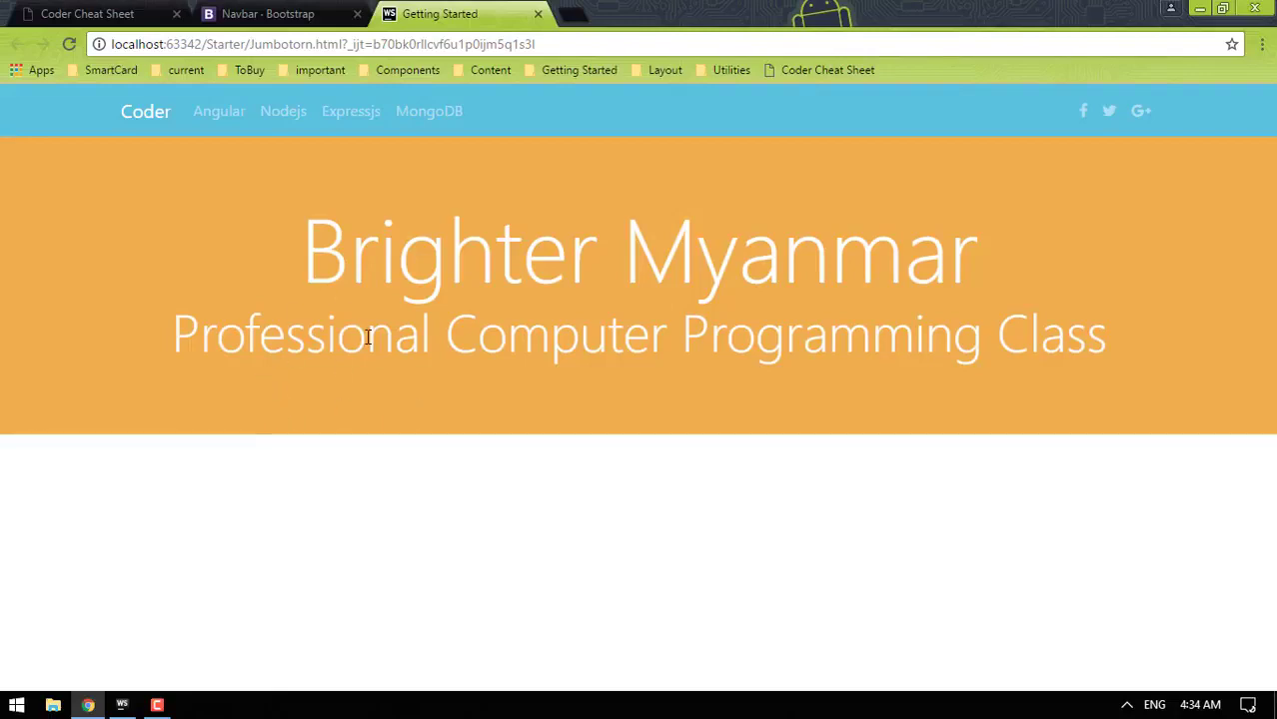
key(alt+Tab)
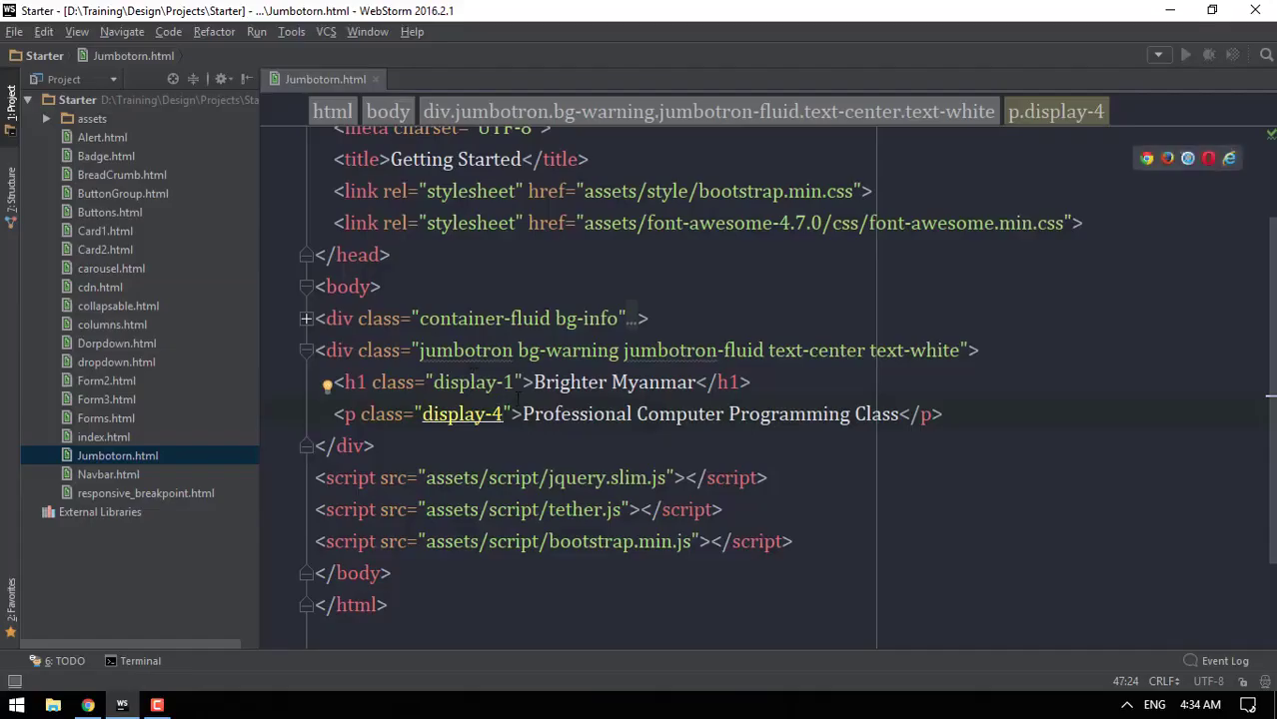
Try a text colour class on the subtitle and check it in the refreshed Chrome preview.
key(ctrl+space)
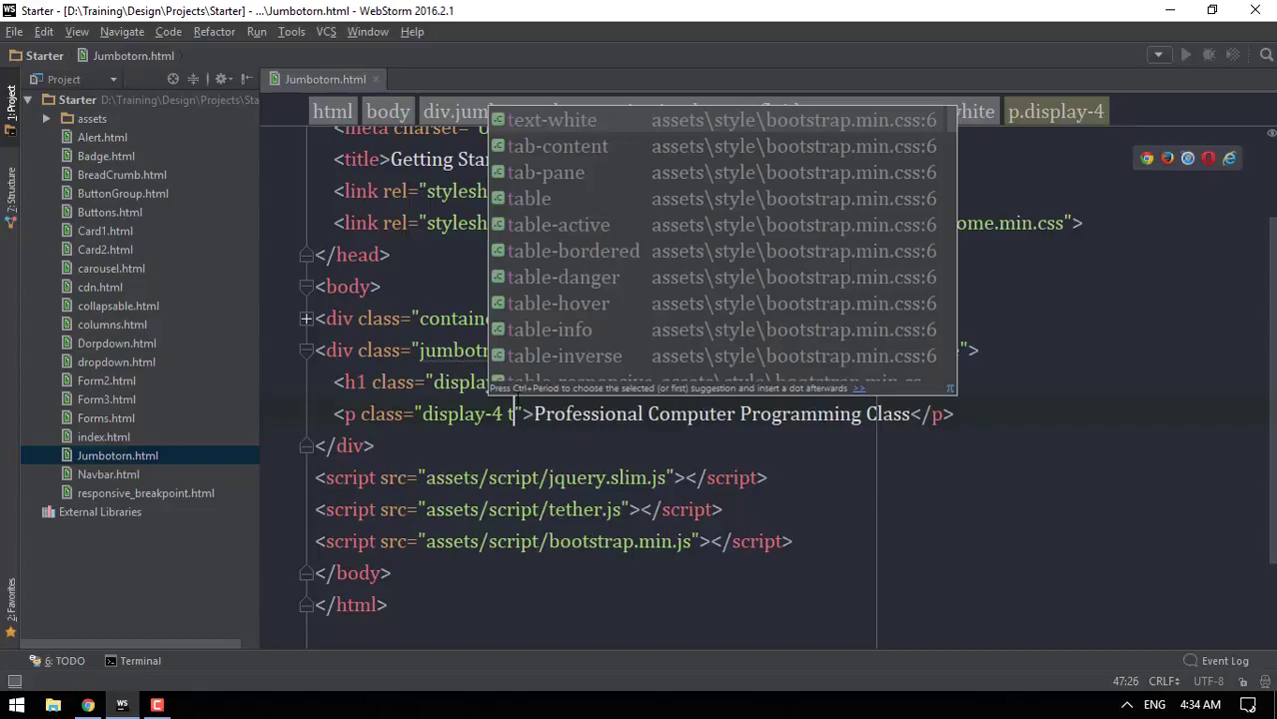
text(t)
key(BackSpace)
key(Escape)
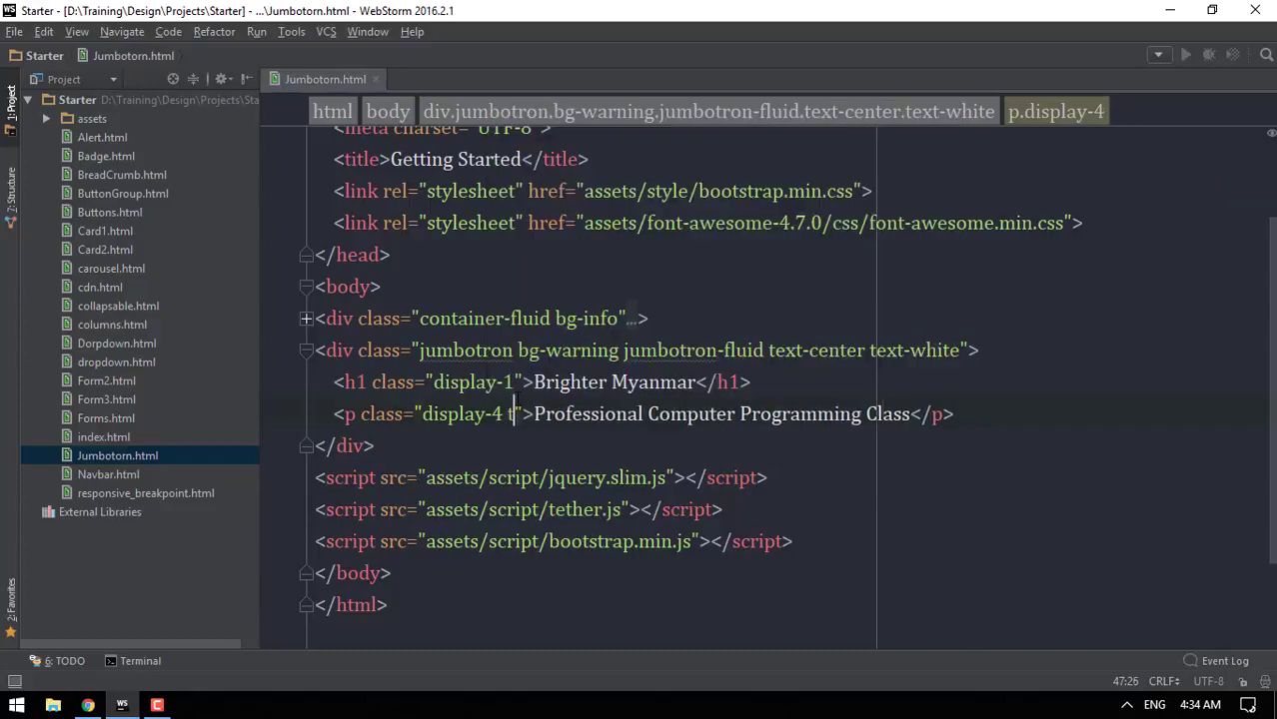
text(text-w)
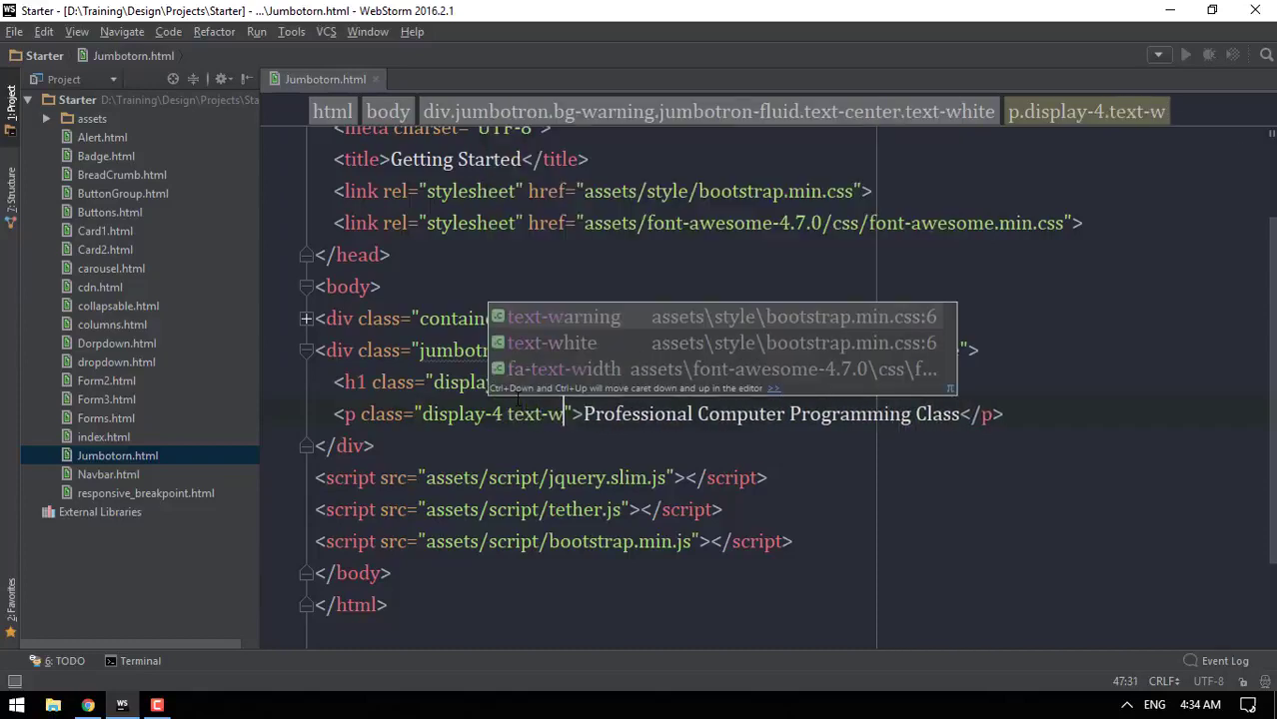
key(BackSpace)
text(da)
key(Return)
key(alt+Tab)
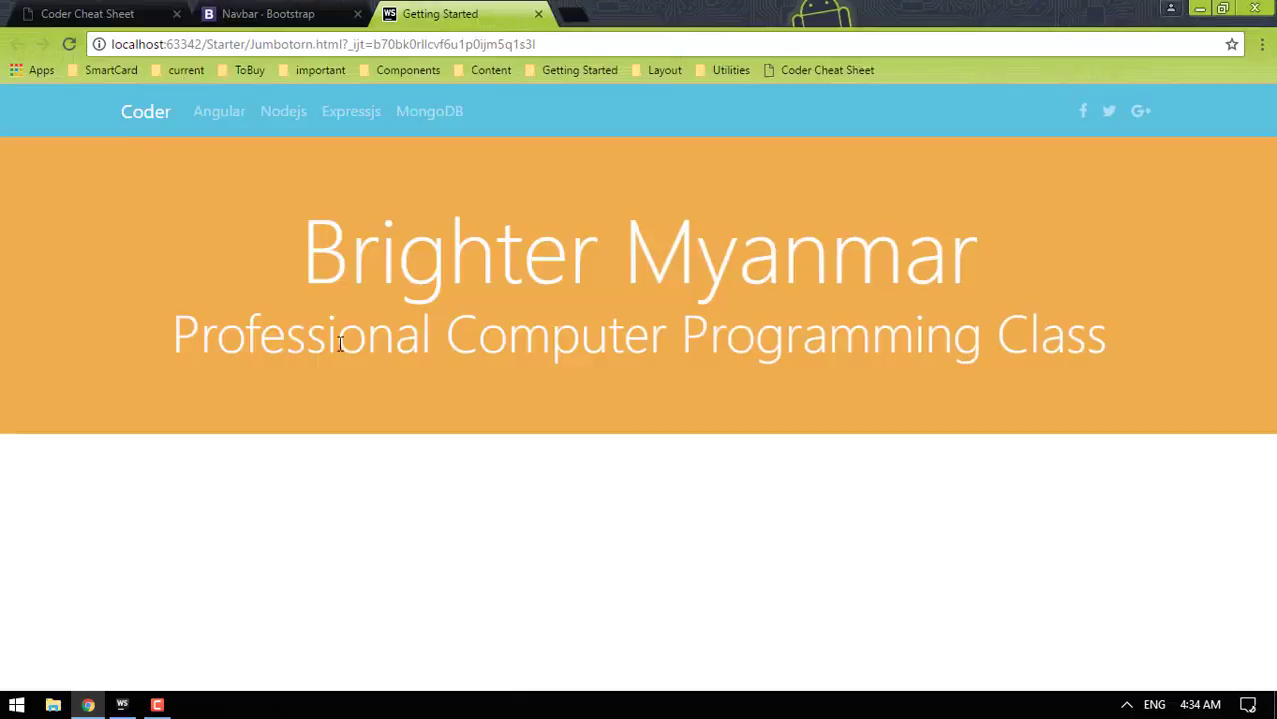
click(71, 43)
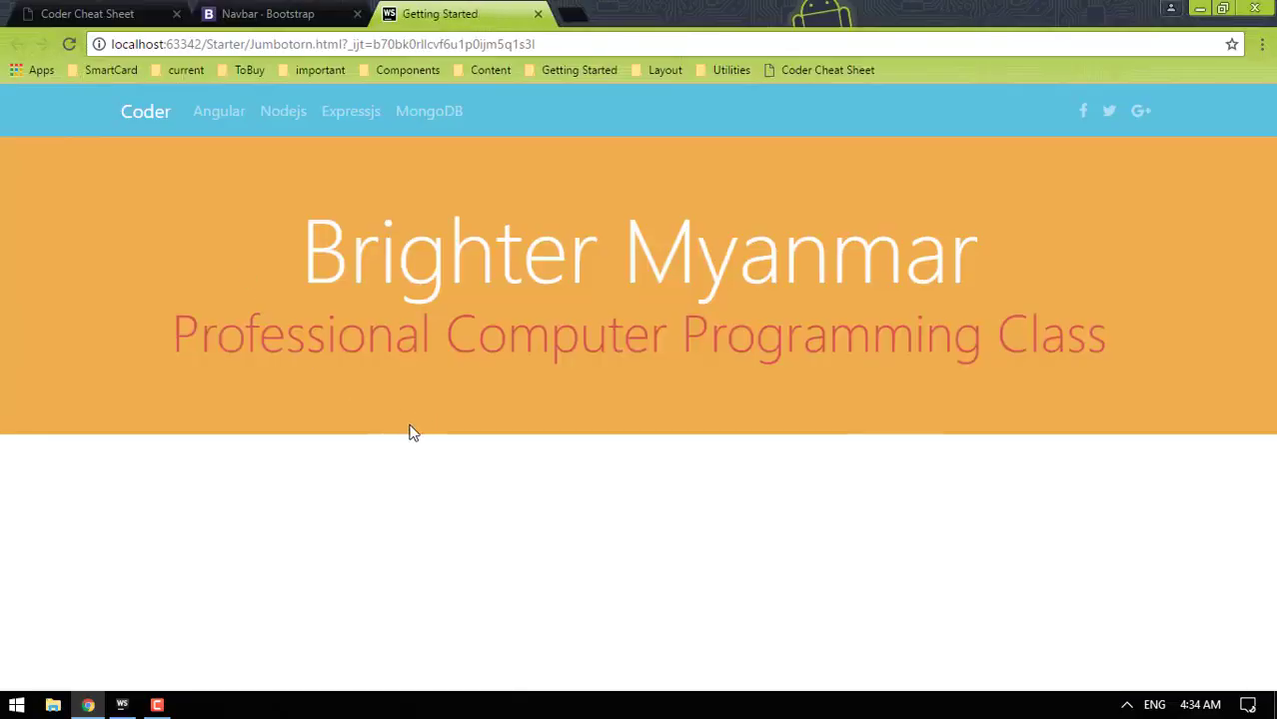
key(alt+Tab)
Replace the subtitle's text-danger class with the text-gray-dark suggestion, then go to Chrome.
key(BackSpace)
key(BackSpace)
key(BackSpace)
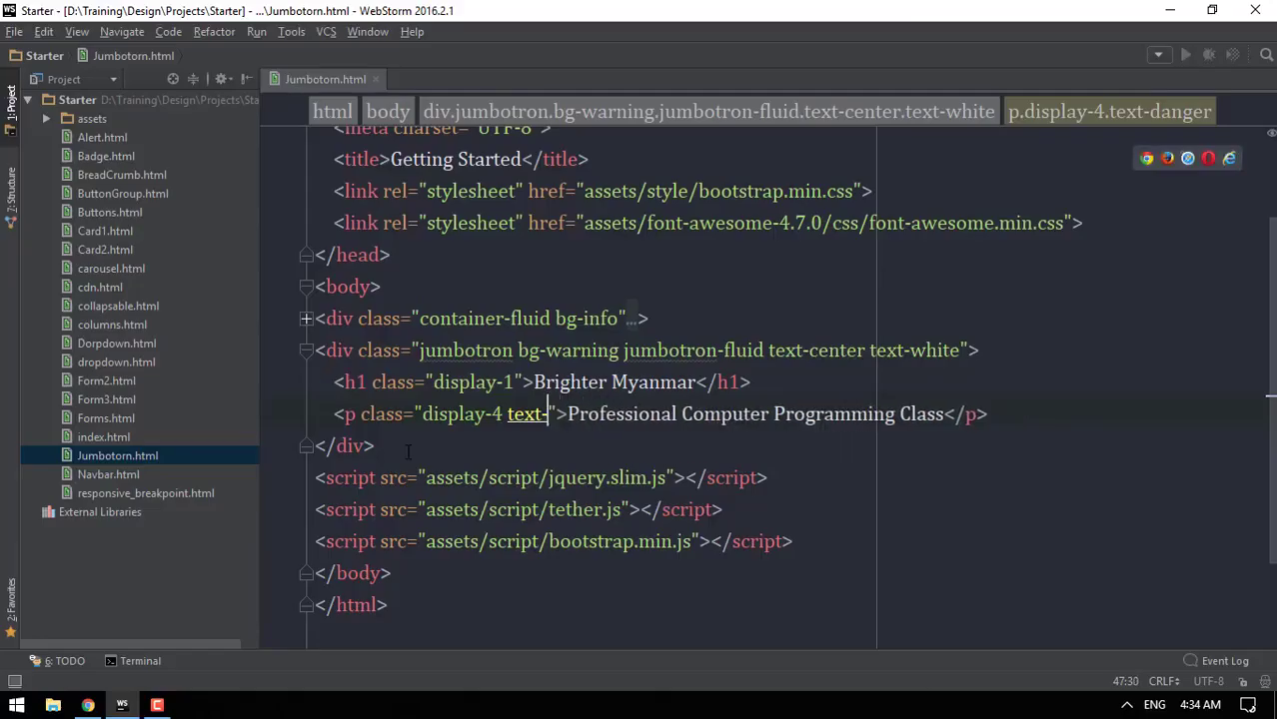
text(in)
key(BackSpace)
key(BackSpace)
key(BackSpace)
key(BackSpace)
key(BackSpace)
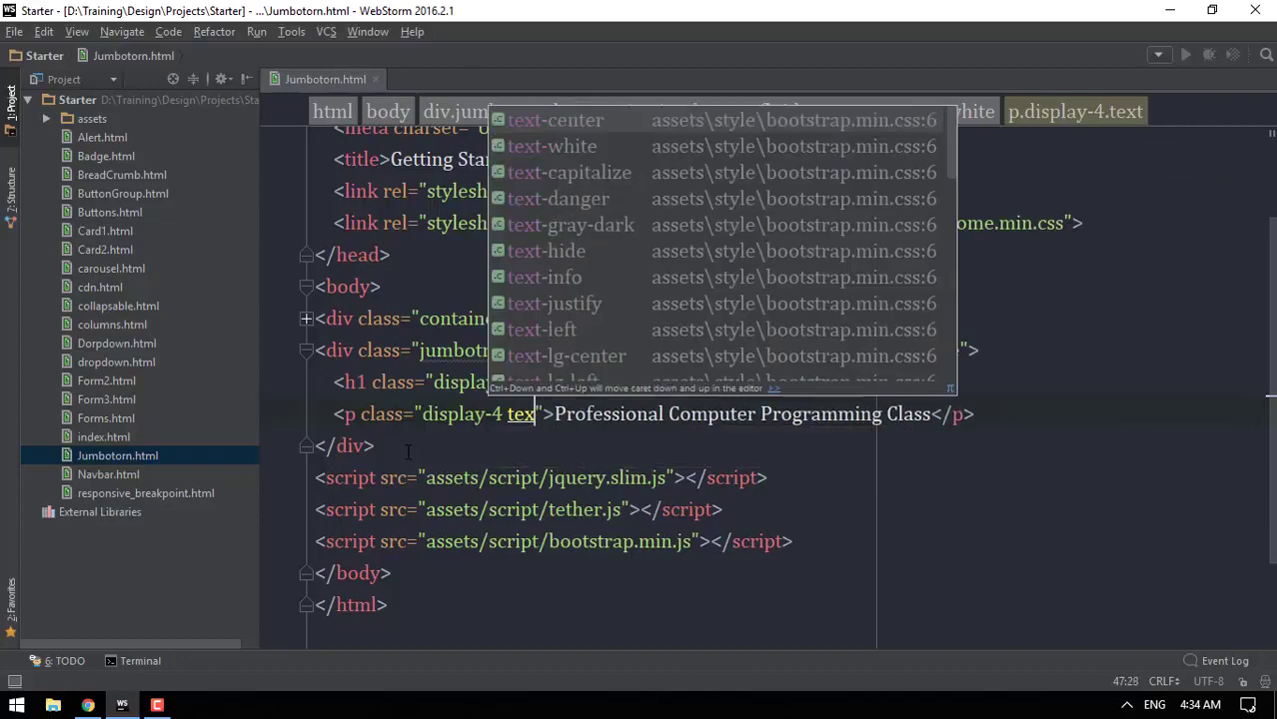
key(BackSpace)
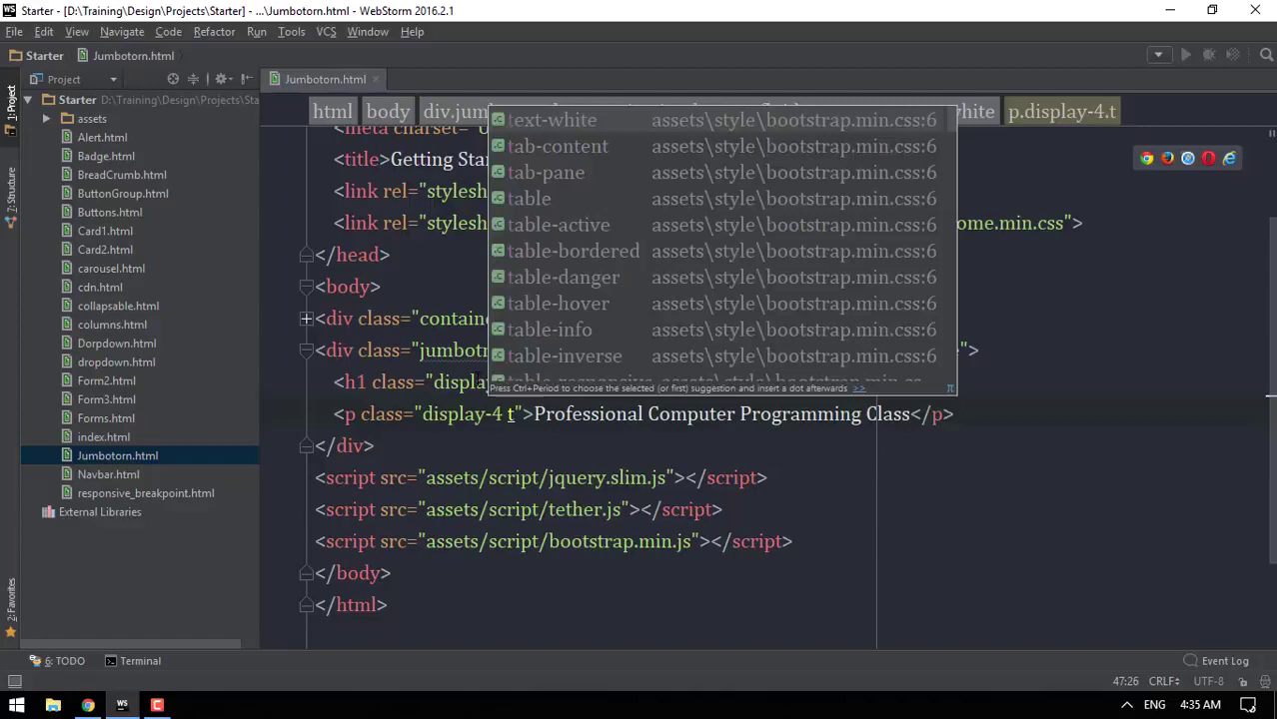
key(BackSpace)
text(text-)
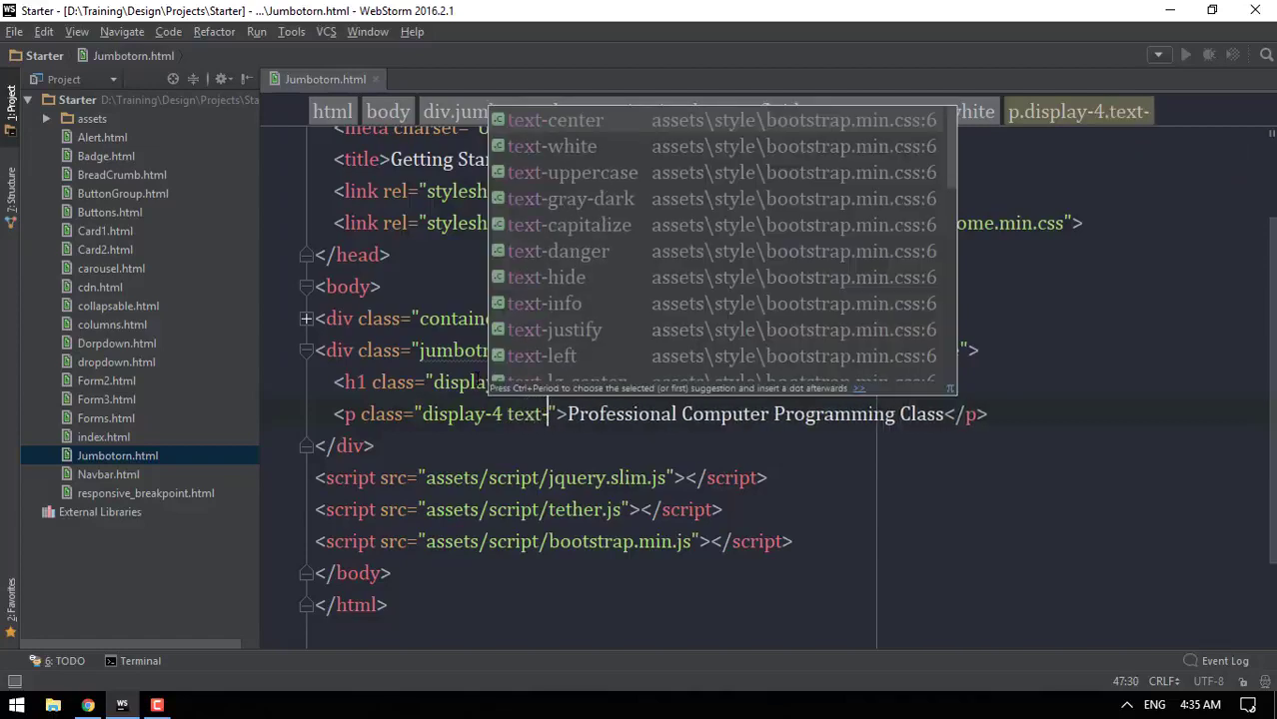
scroll(589, 335, down, 3)
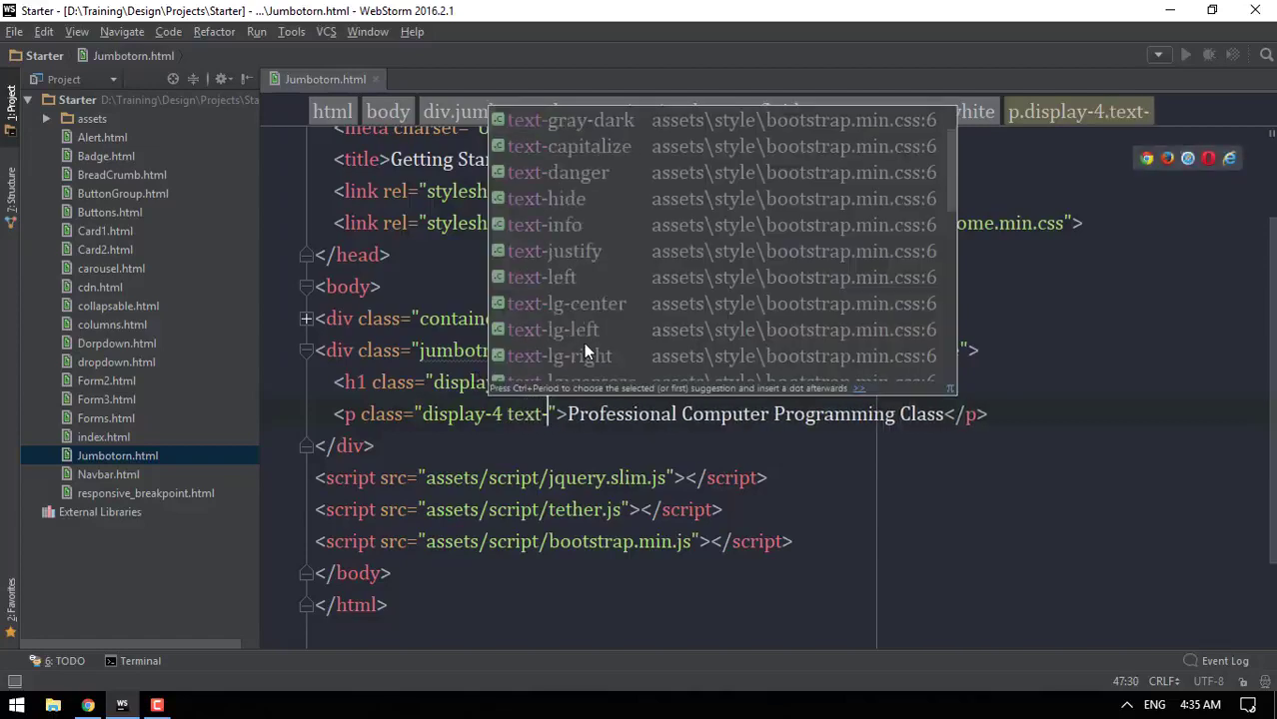
scroll(583, 342, down, 3)
text(g)
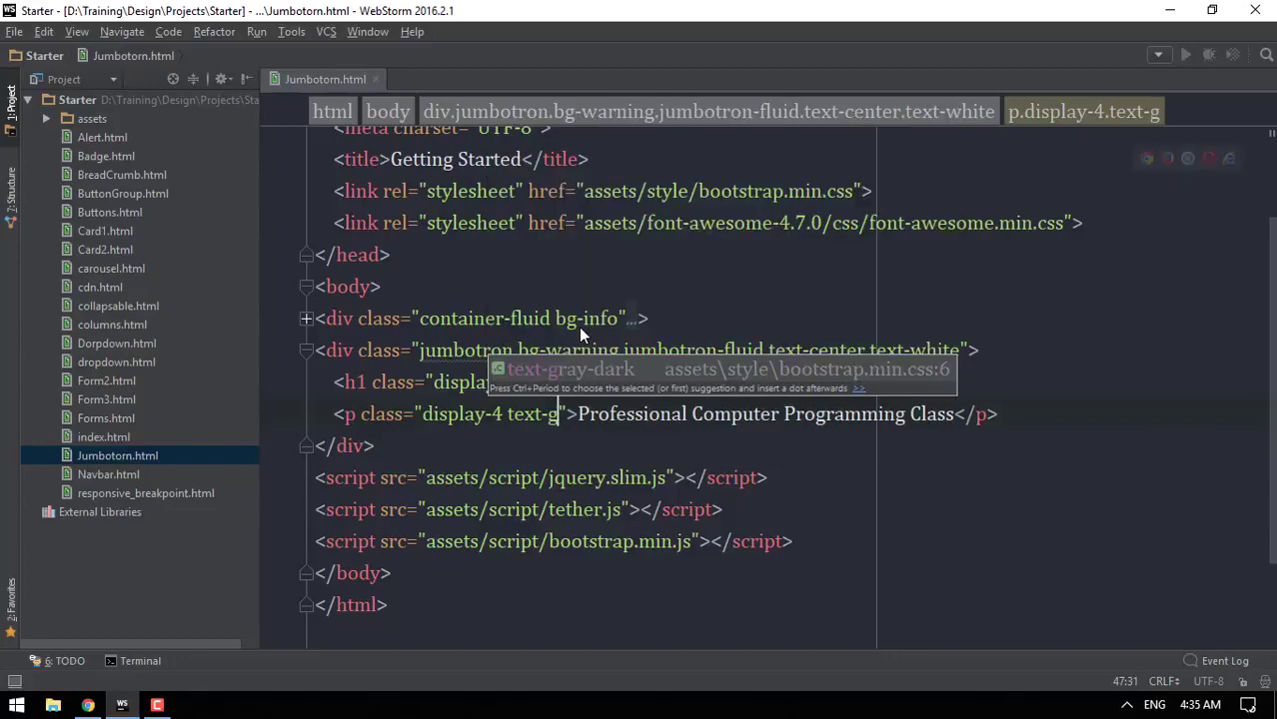
key(Return)
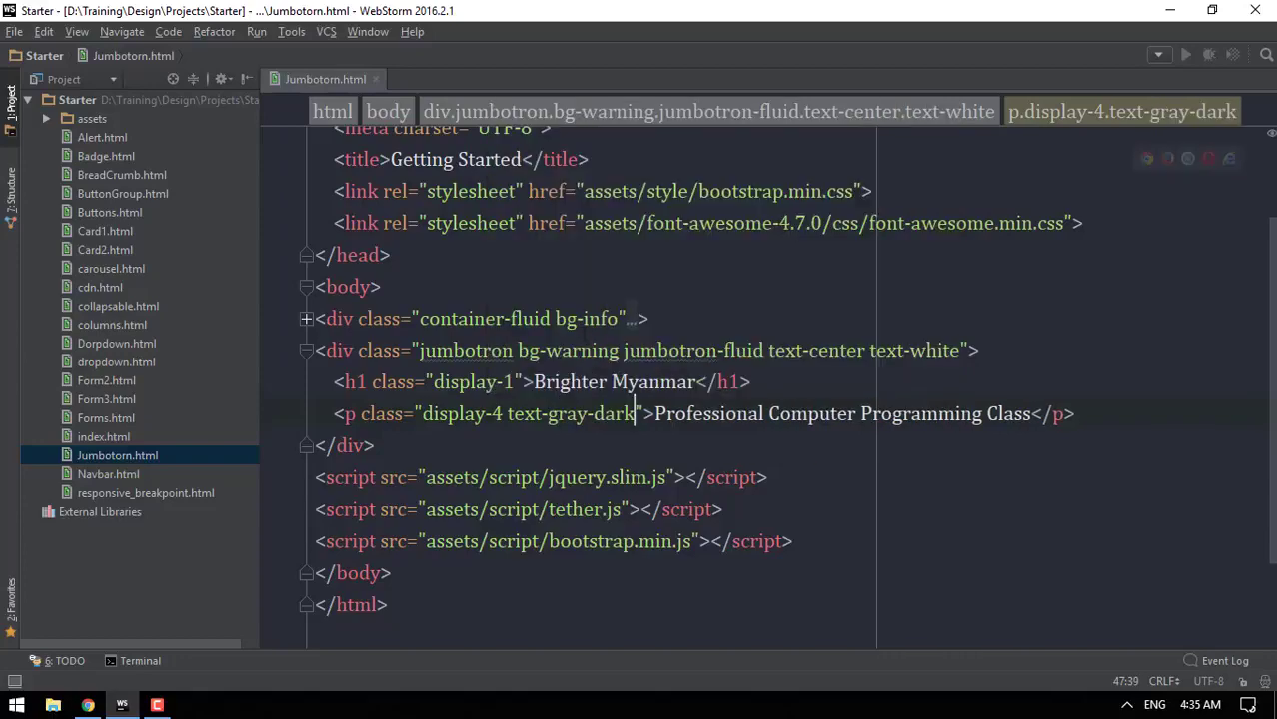
key(alt+Tab)
Reload the Jumbotorn.html preview to show the dark gray subtitle, then open File Explorer.
click(72, 45)
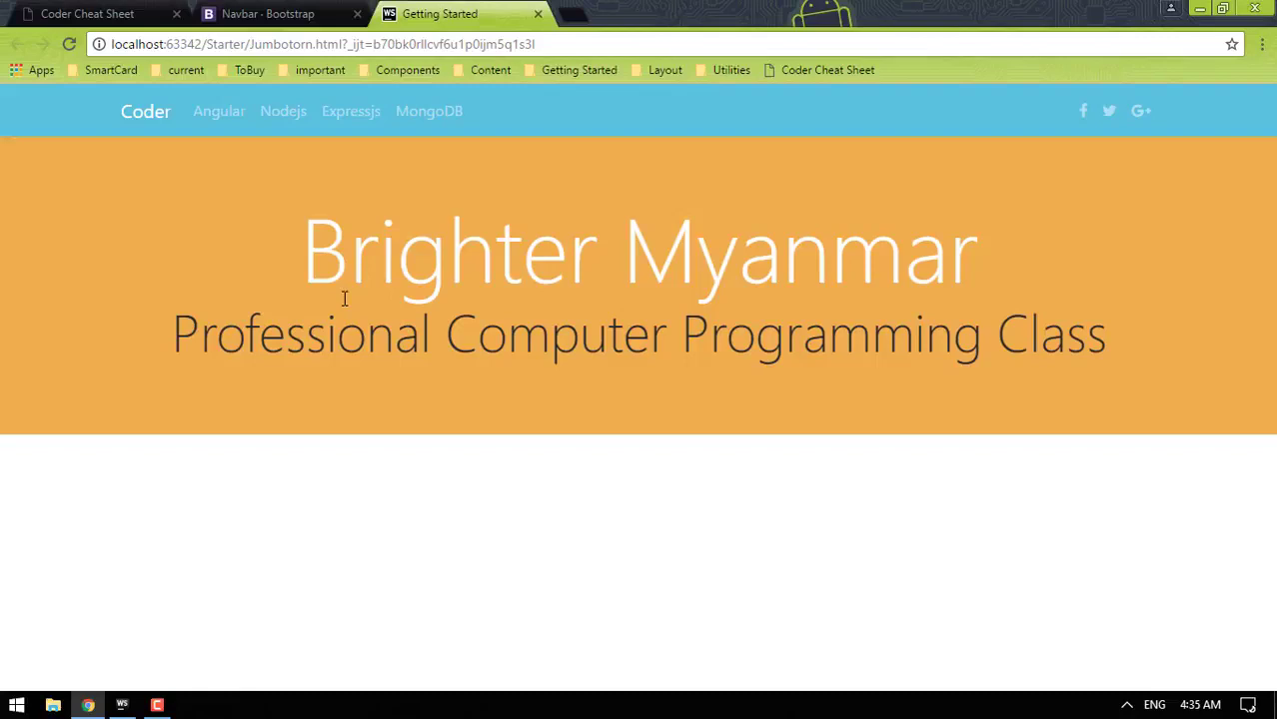
click(53, 705)
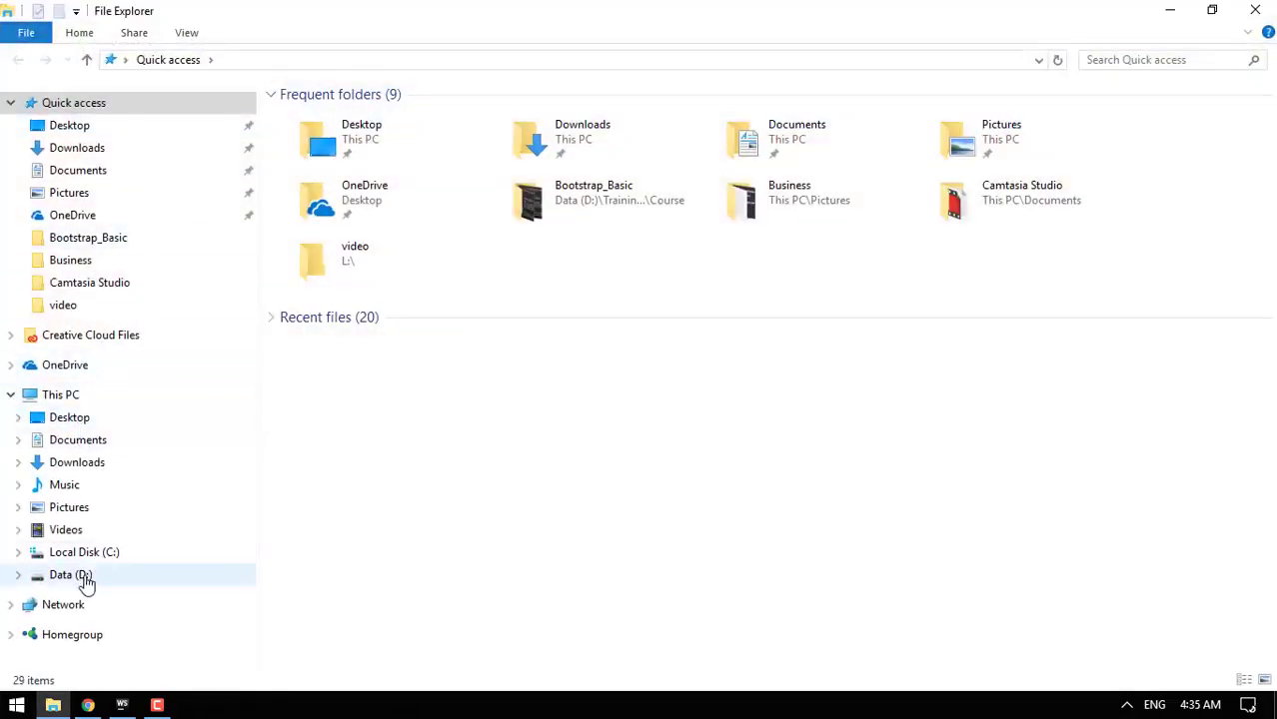
Browse Data (D:) > Training > Design > Course and open the Bootstrap_Basic folder.
click(70, 574)
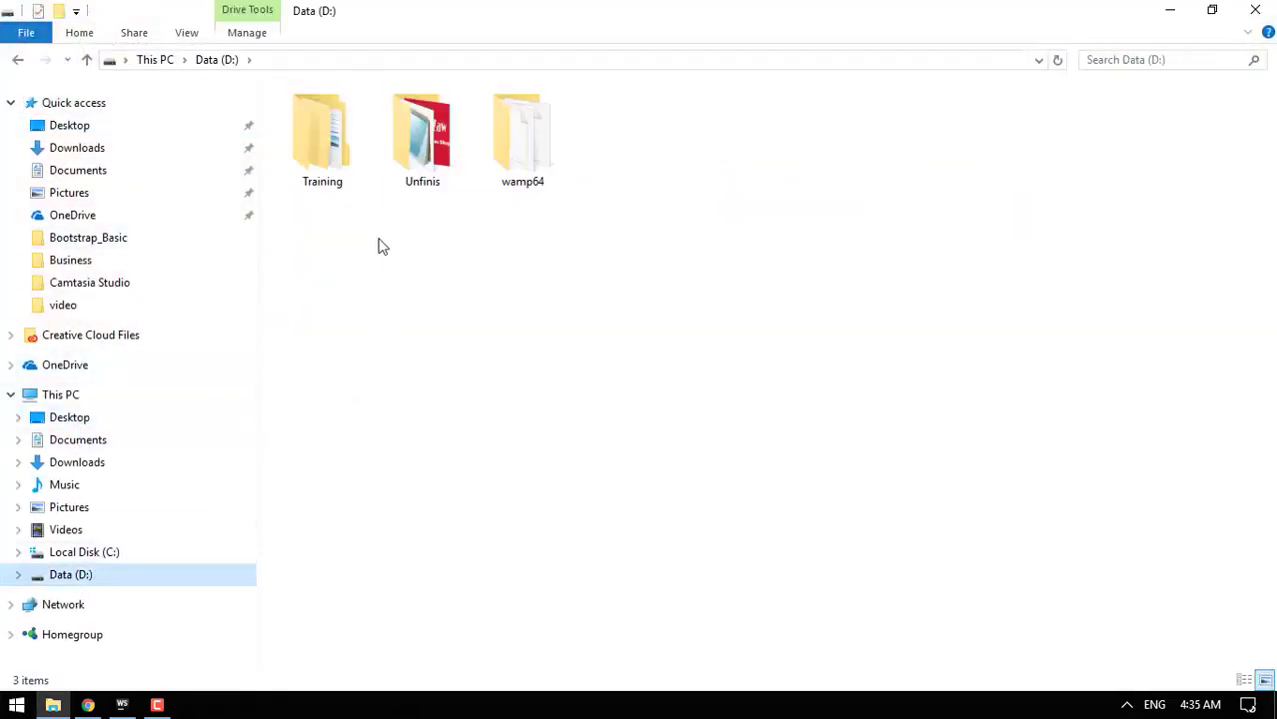
click(332, 155)
double_click(332, 154)
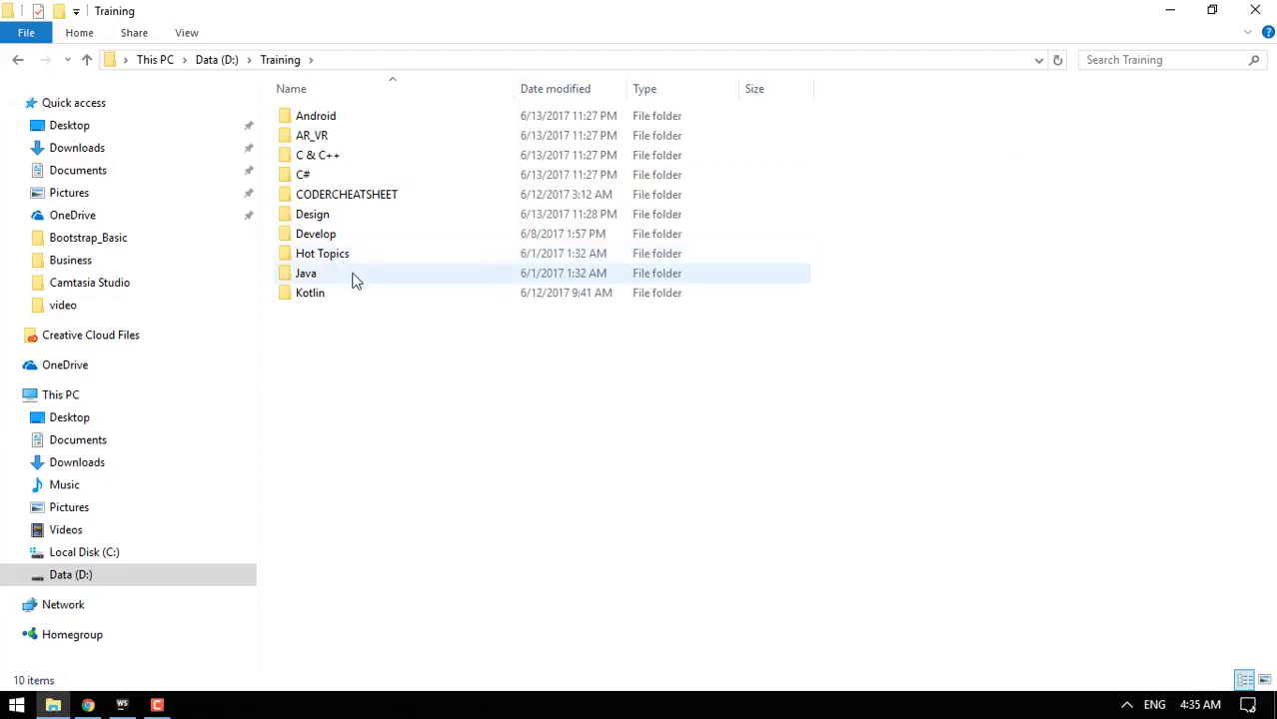
click(325, 217)
double_click(326, 217)
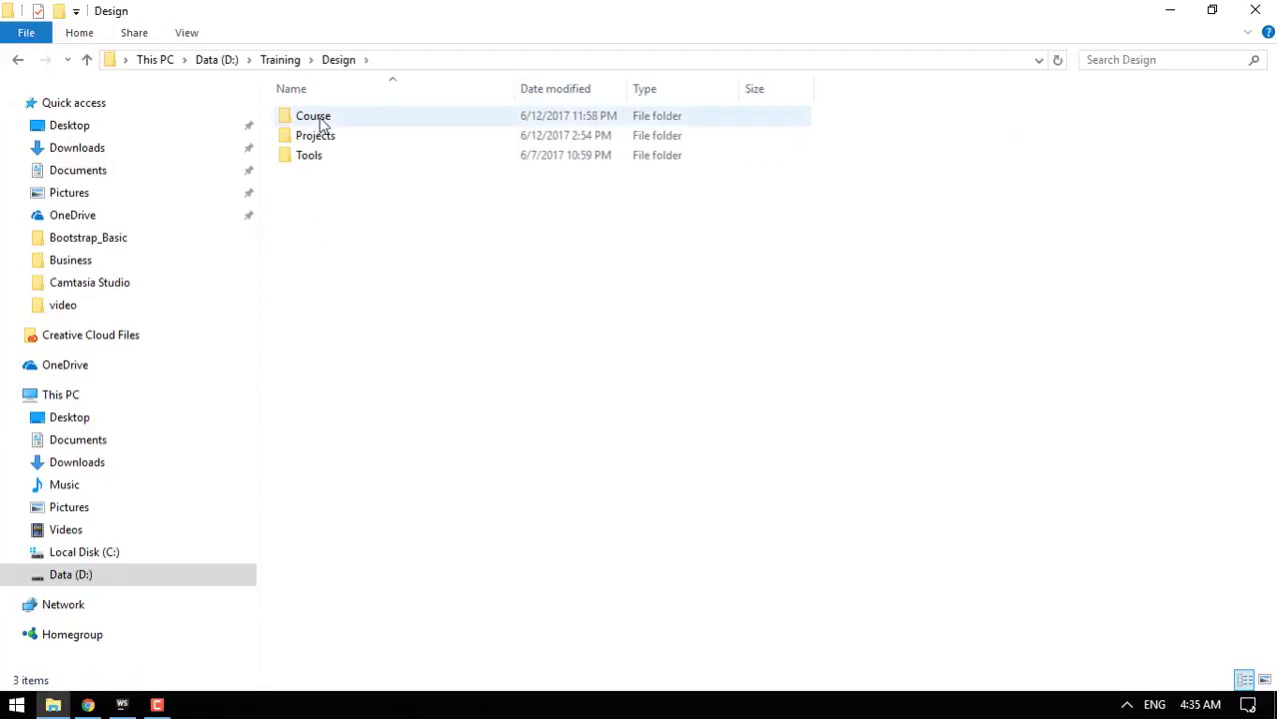
double_click(317, 116)
click(332, 92)
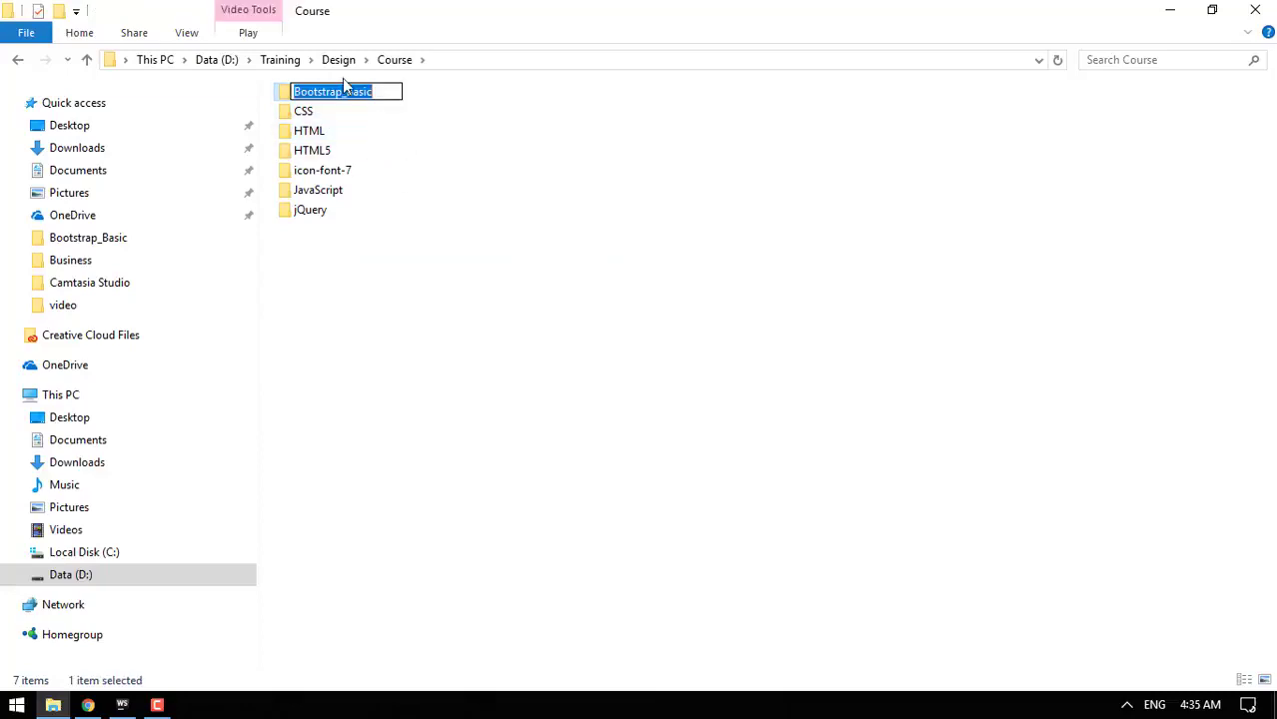
double_click(333, 92)
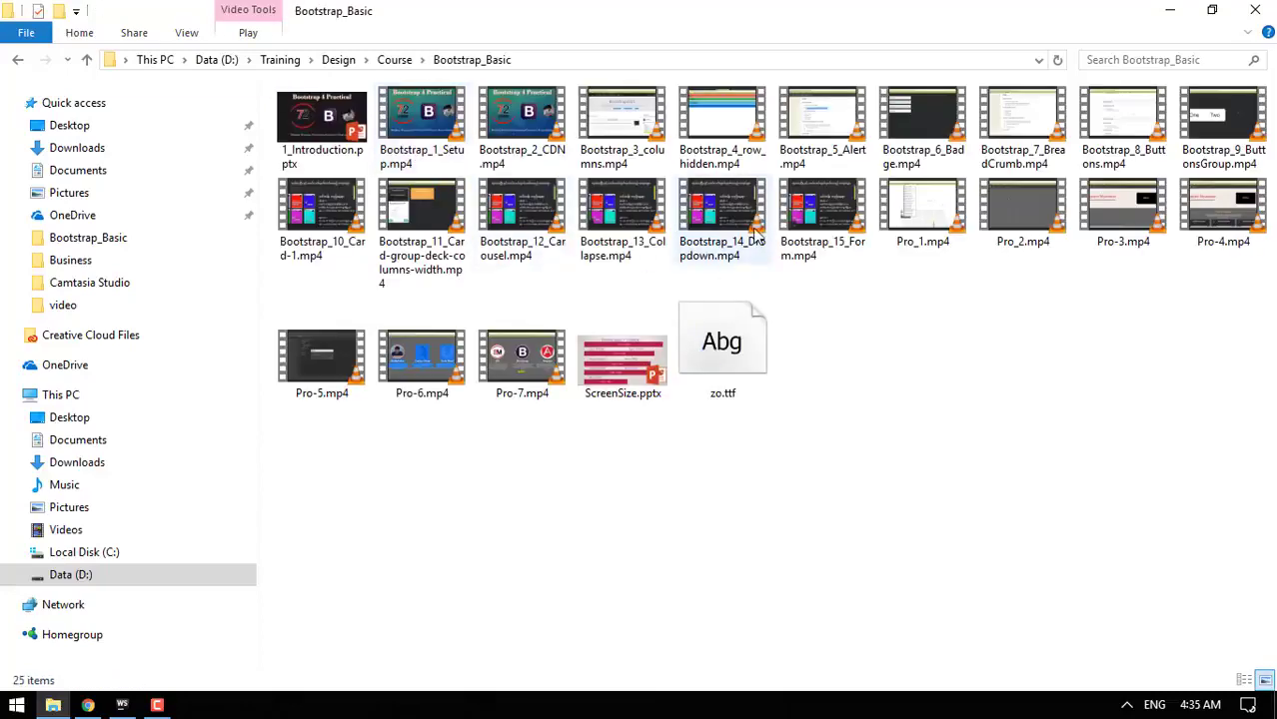
double_click(1123, 213)
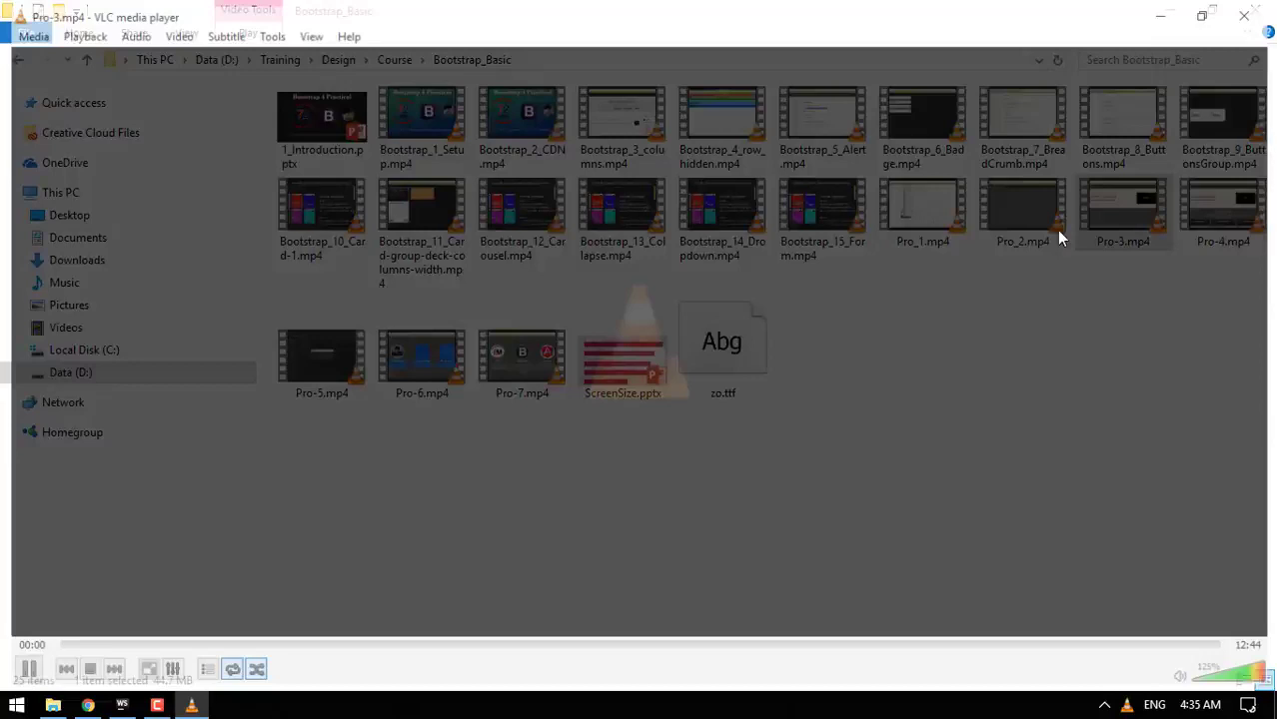
scroll(527, 426, down, 5)
scroll(527, 425, down, 9)
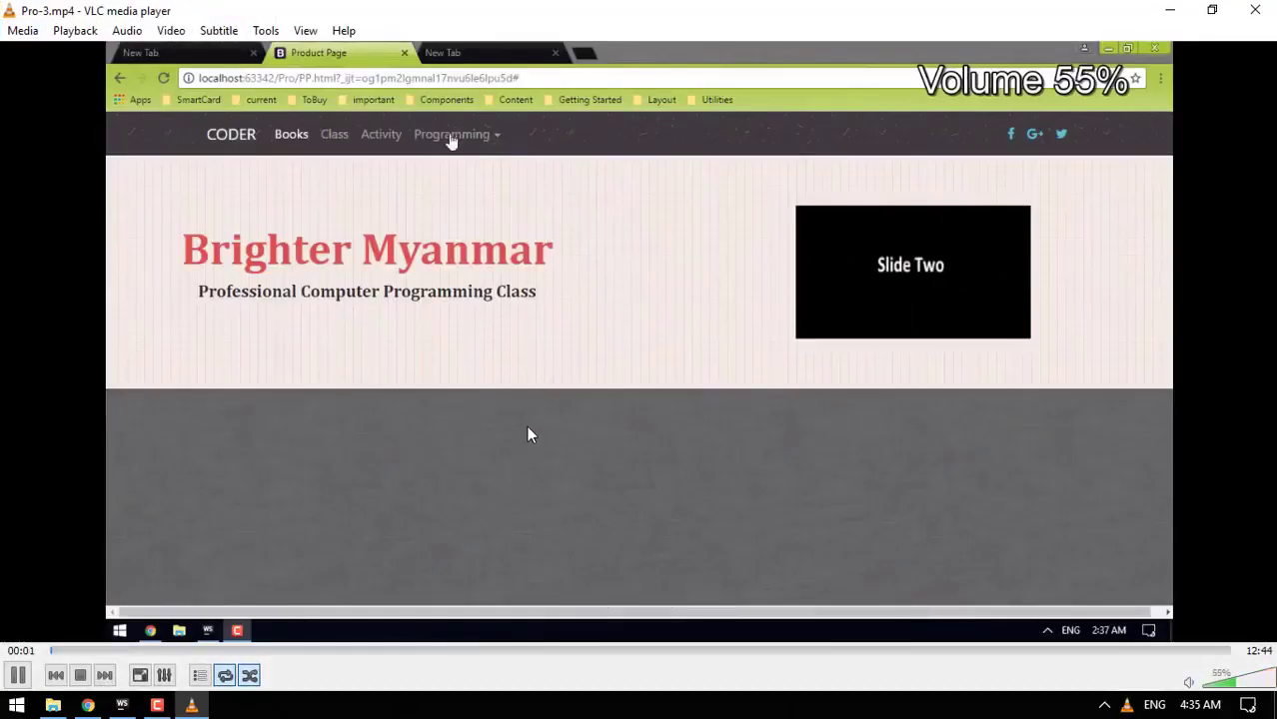
scroll(526, 426, down, 1)
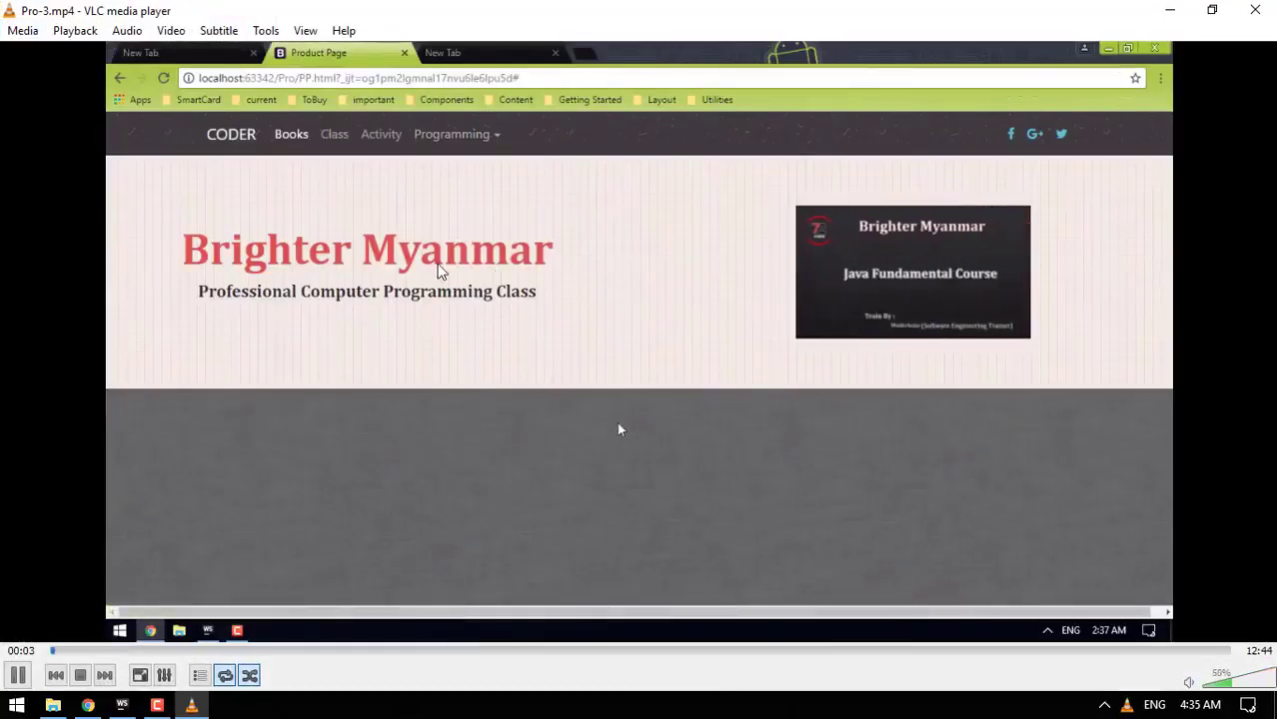
key(space)
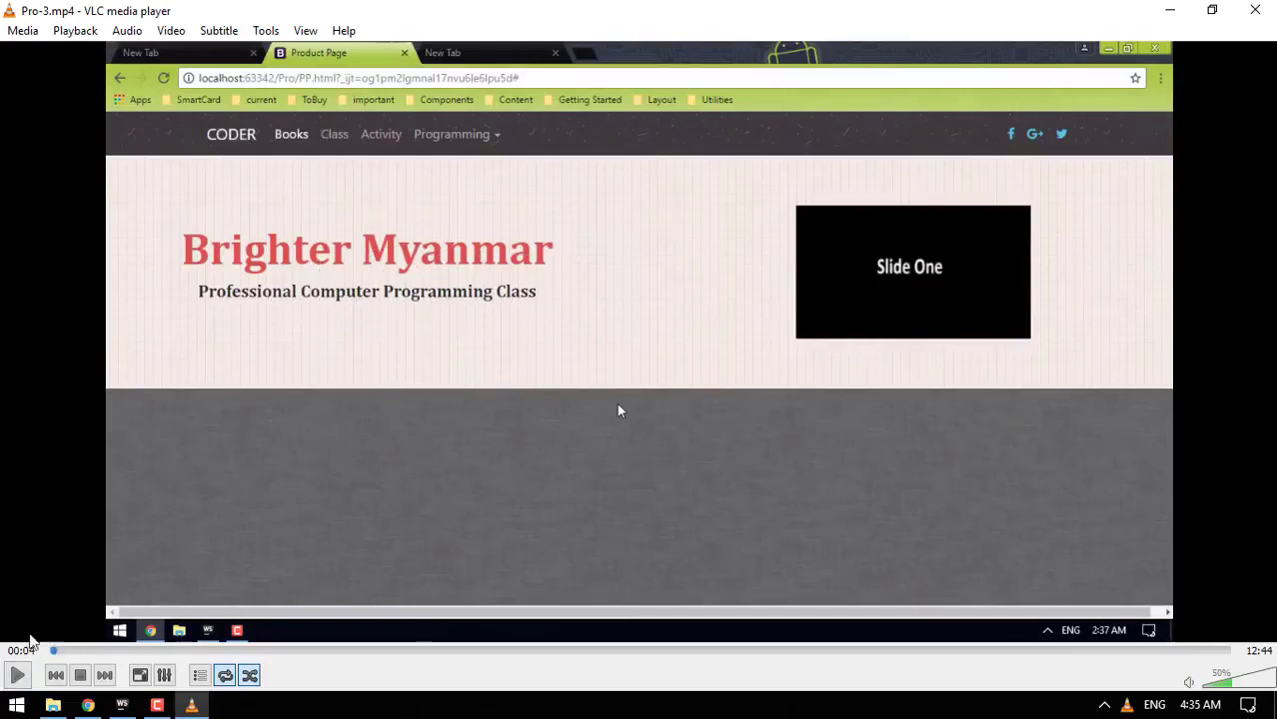
scroll(72, 433, down, 5)
scroll(72, 433, down, 5)
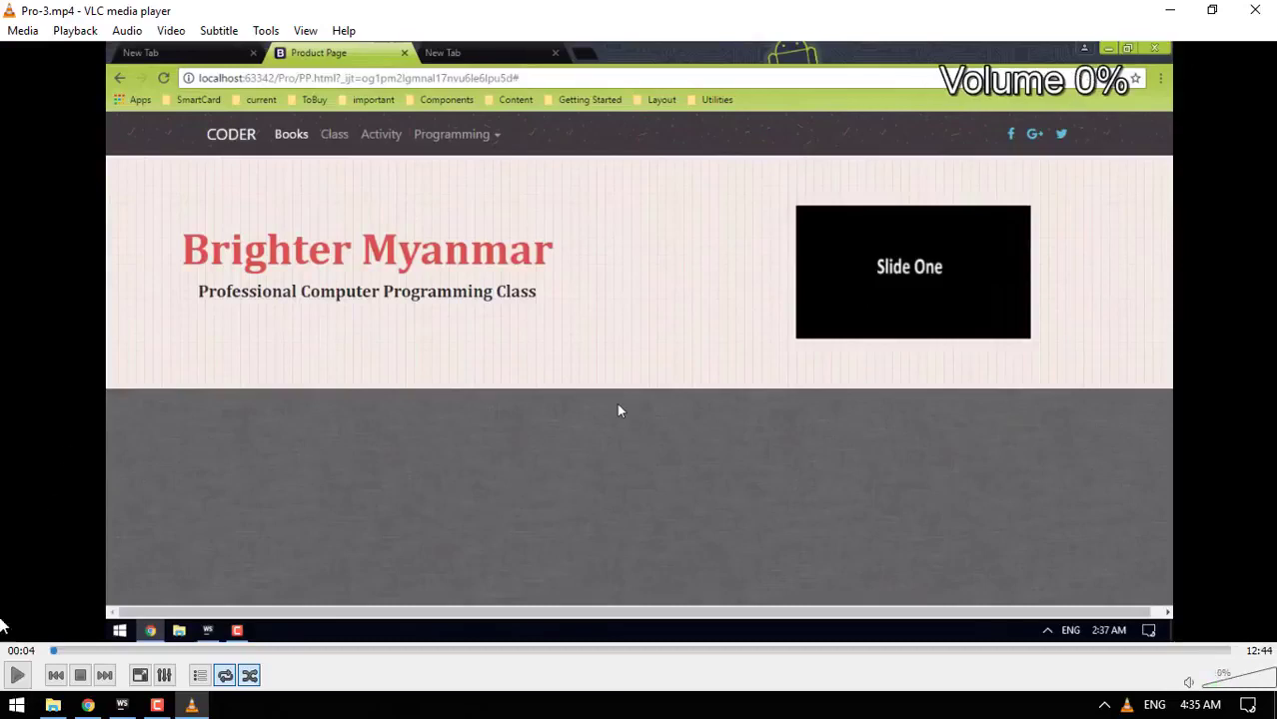
click(17, 675)
click(104, 651)
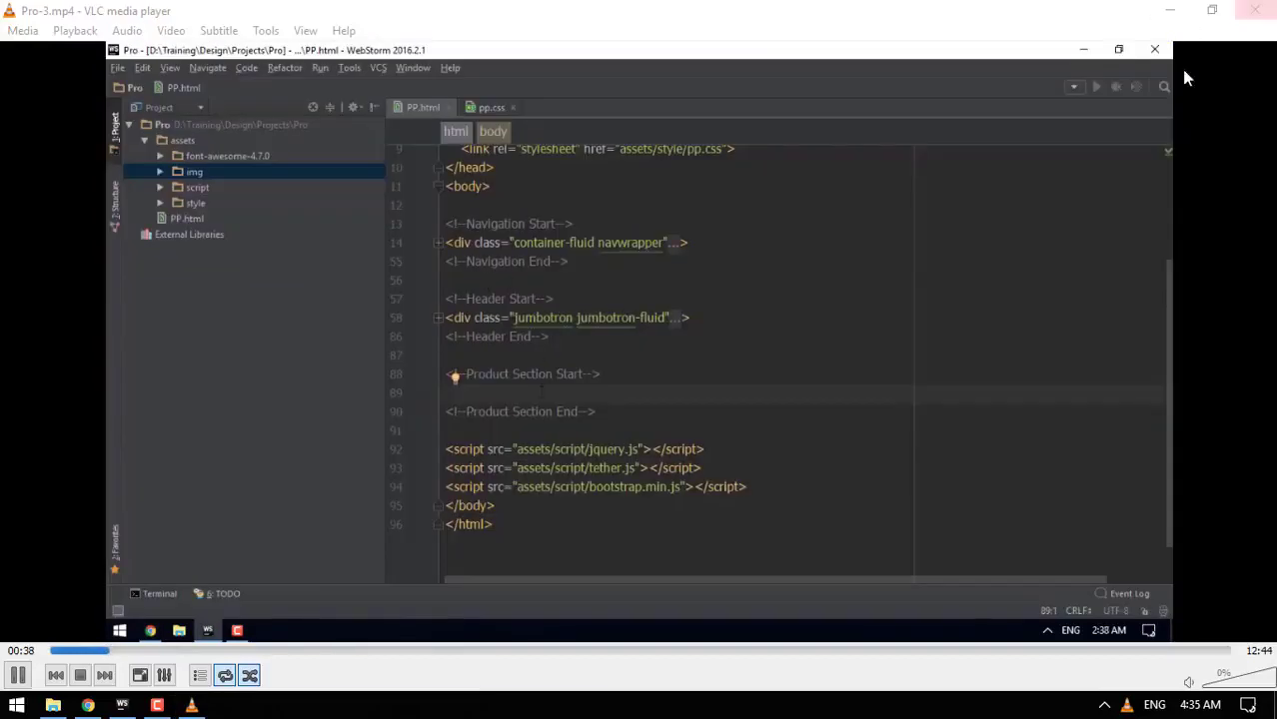
Close VLC and bring WebStorm back to the front on Jumbotorn.html.
click(1264, 12)
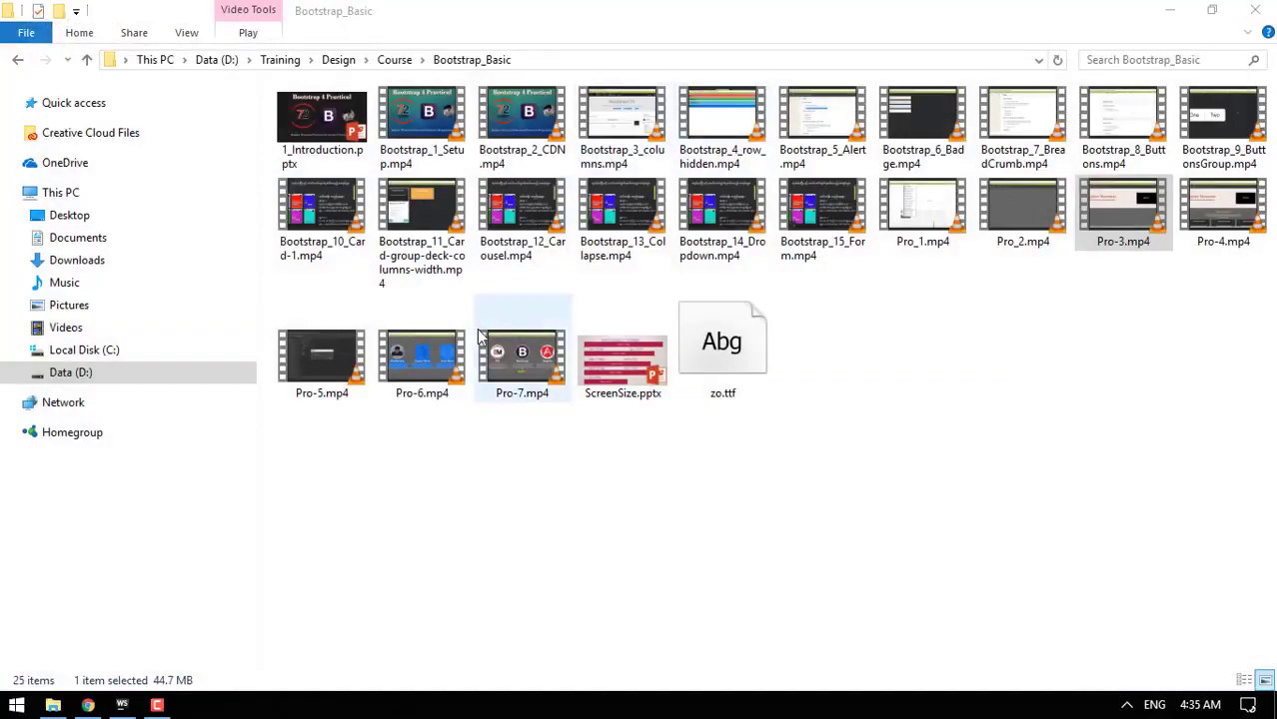
click(122, 705)
mouse_move(859, 332)
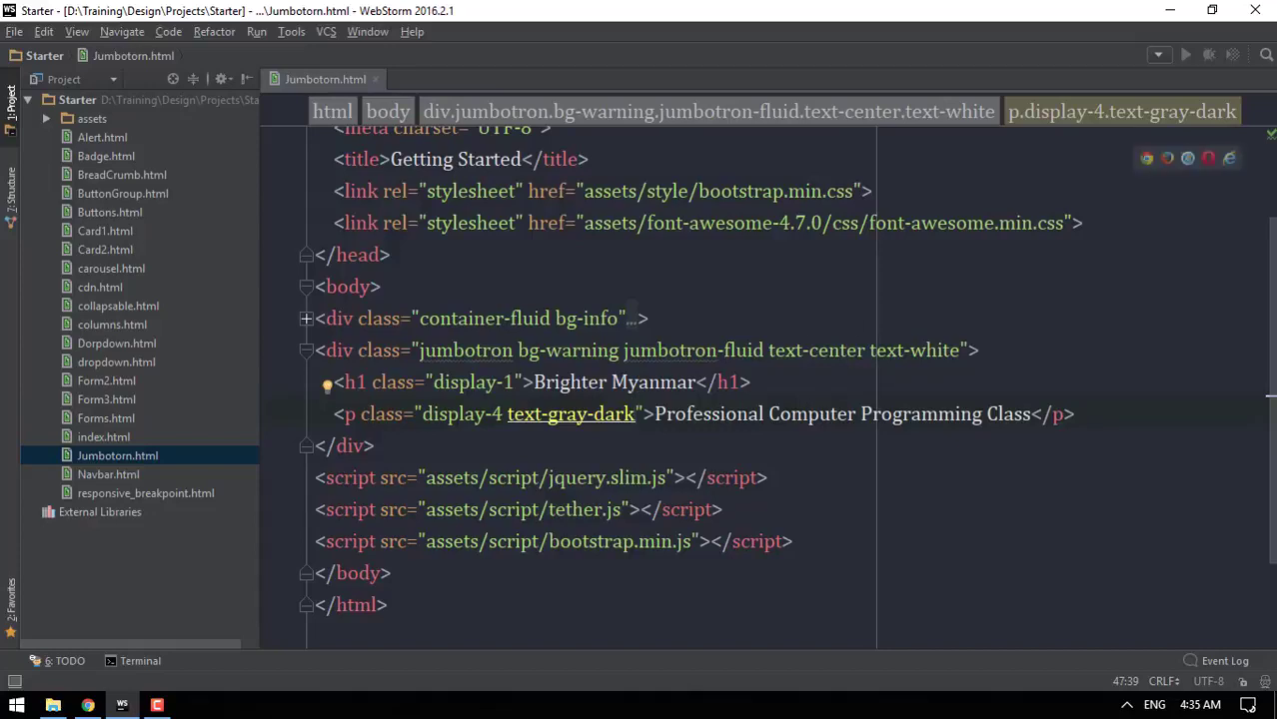
click(160, 706)
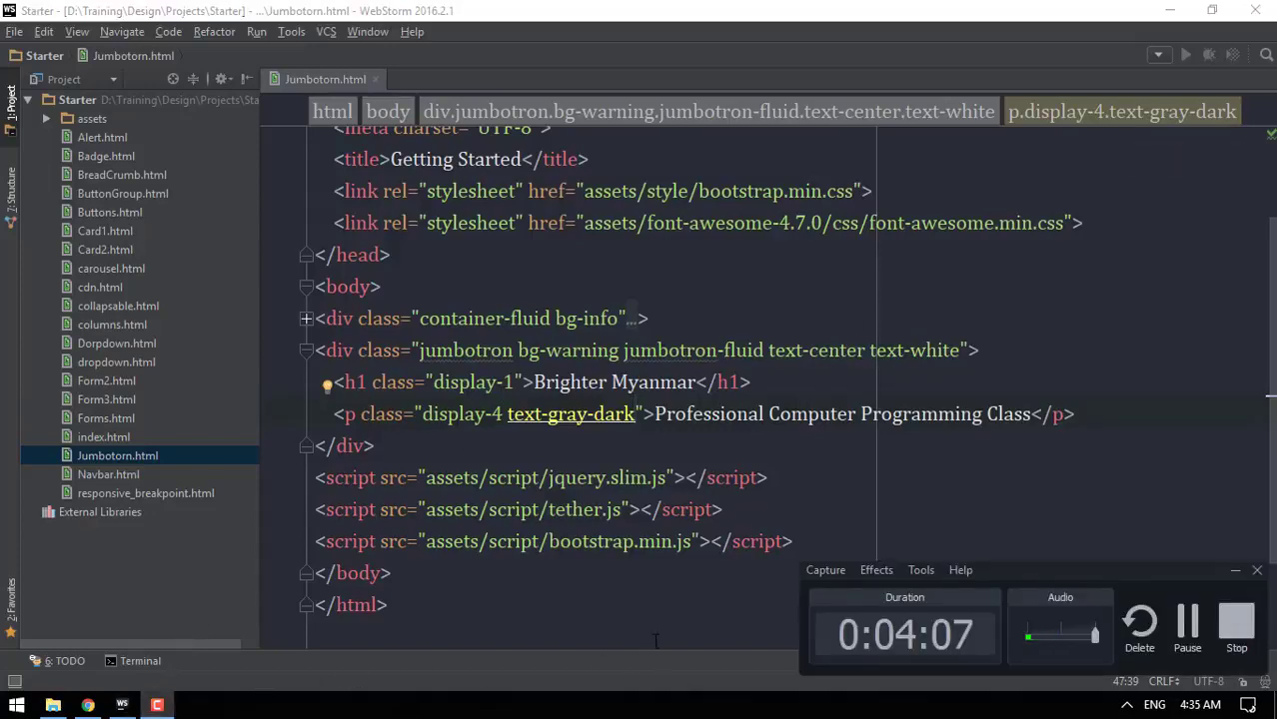